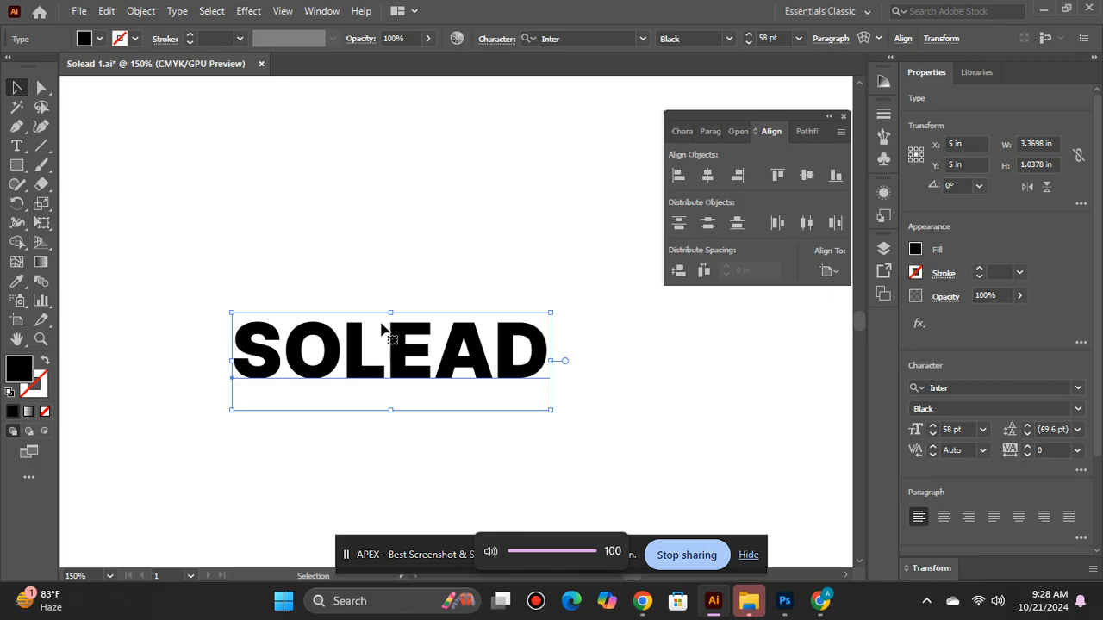
# Step: Convert the SOLEAD text to outlines
pyautogui.rightClick(367, 354)
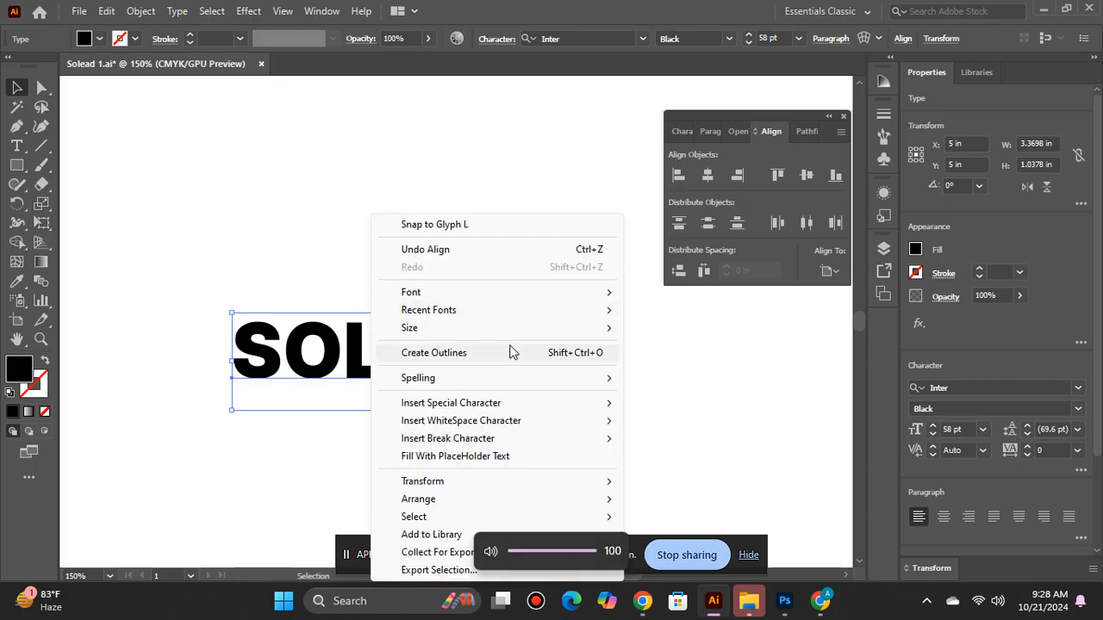
pyautogui.click(443, 352)
pyautogui.rightClick(388, 349)
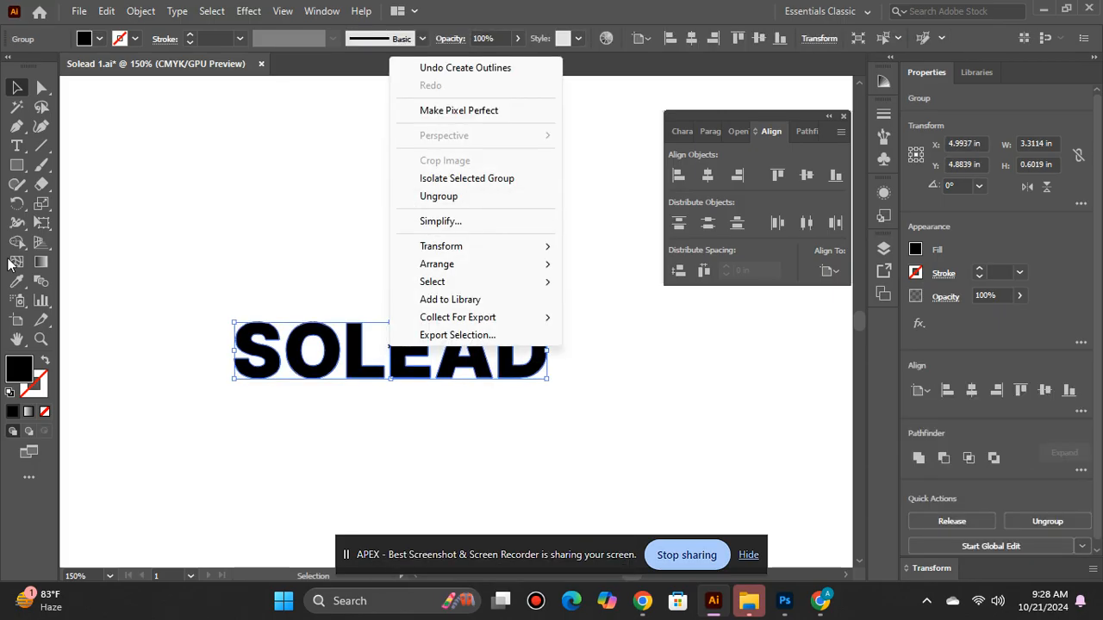
pyautogui.click(167, 164)
pyautogui.click(326, 376)
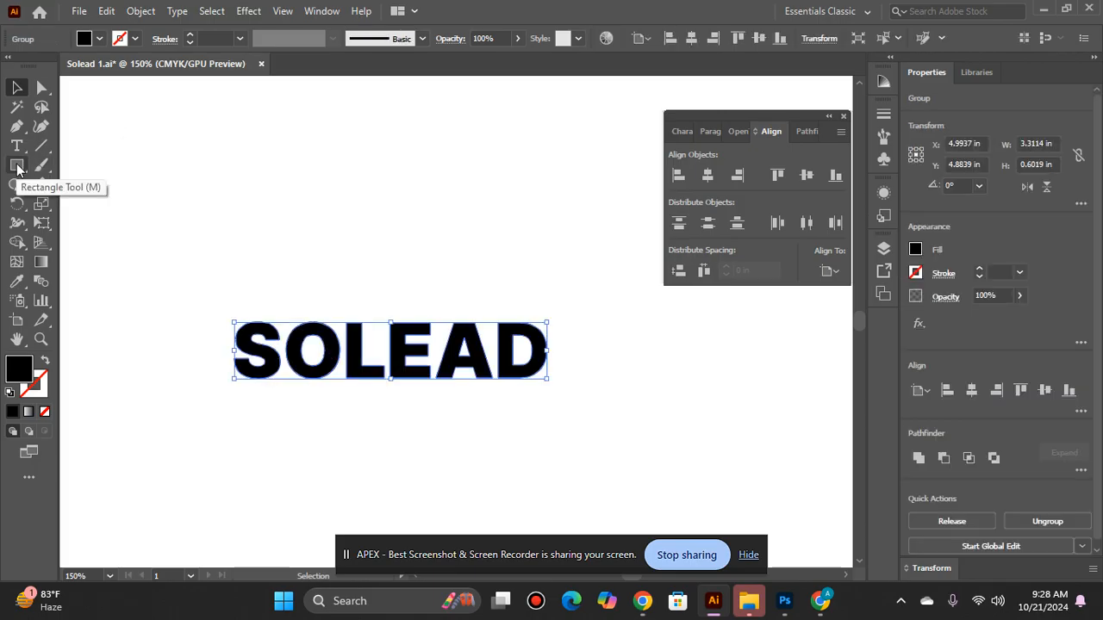
# Step: Draw a black rectangle about 3.54 by 0.75 in over the SOLEAD lettering and send it to the back
pyautogui.click(17, 166)
pyautogui.moveTo(222, 321); pyautogui.dragTo(559, 393)
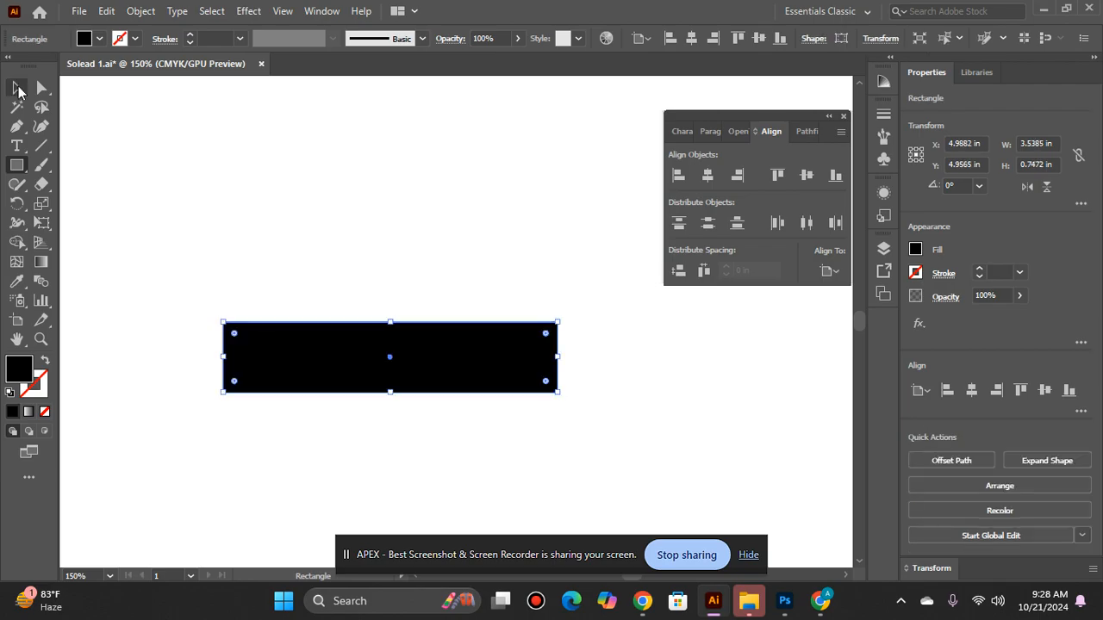
pyautogui.click(17, 89)
pyautogui.rightClick(319, 370)
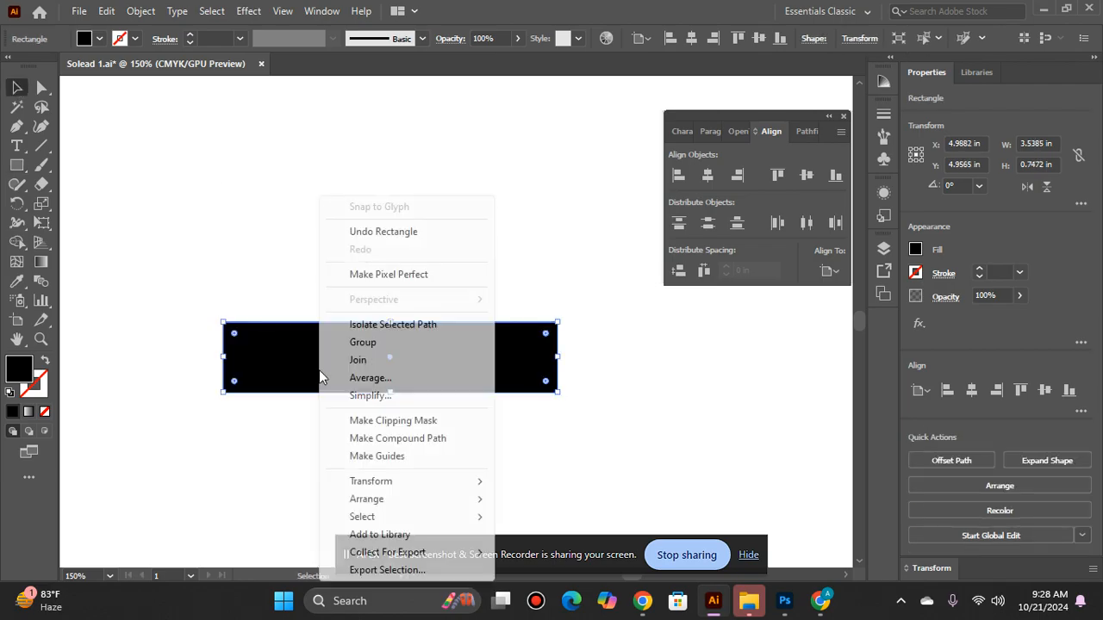
pyautogui.moveTo(395, 501)
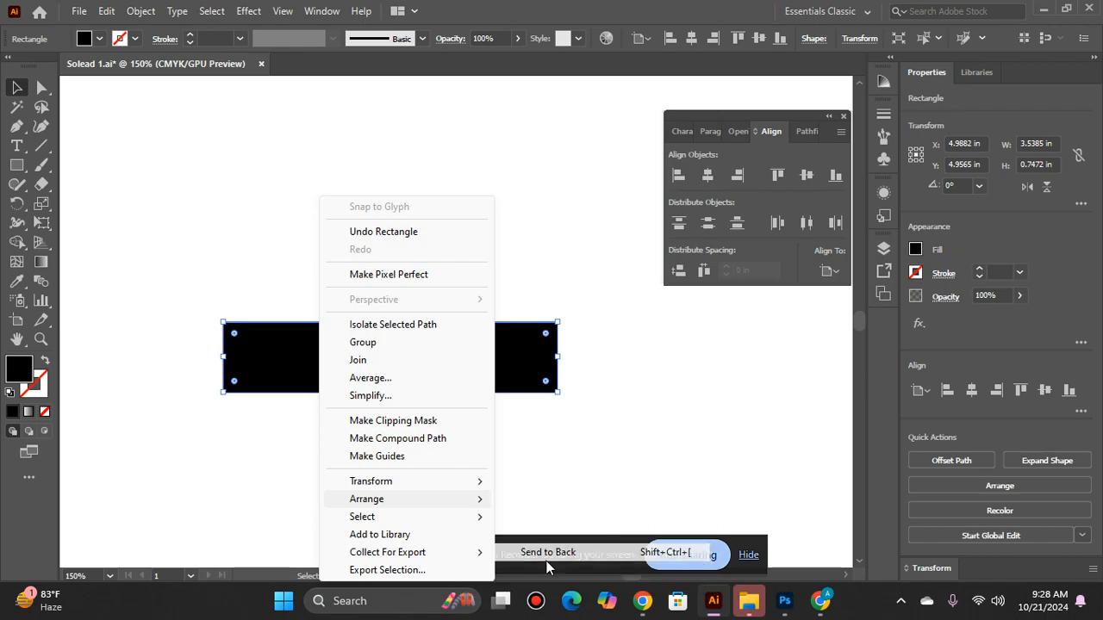
pyautogui.click(548, 552)
# Step: Center the lettering and the black rectangle on each other horizontally and vertically
pyautogui.click(359, 402)
pyautogui.click(300, 365)
pyautogui.keyDown('shift'); pyautogui.click(302, 371); pyautogui.keyUp('shift')
pyautogui.click(707, 175)
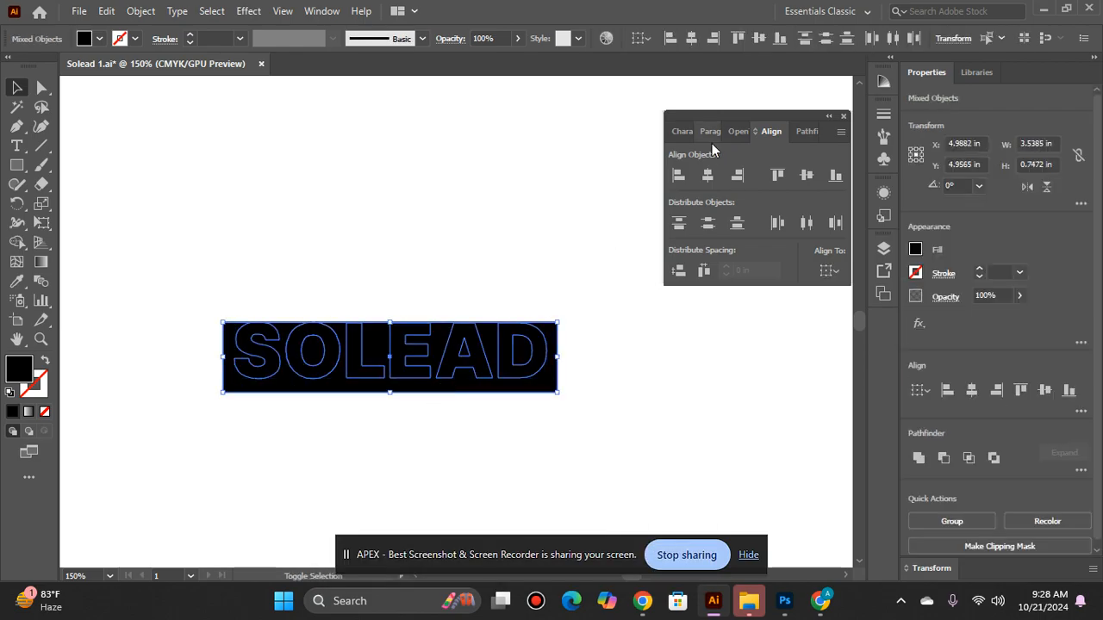
pyautogui.click(803, 176)
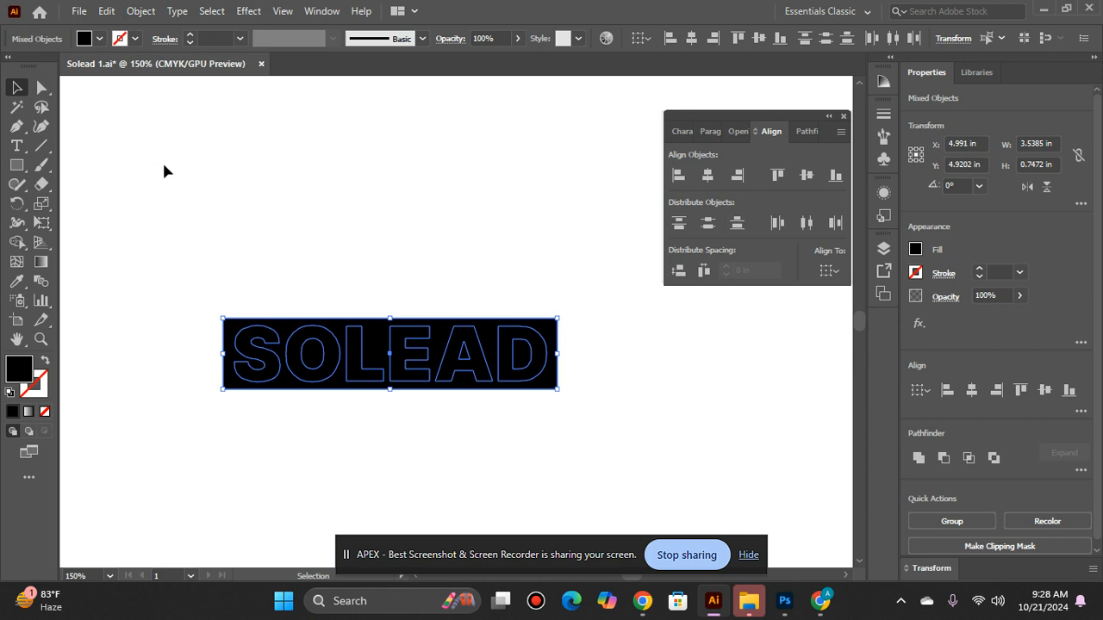
# Step: Set the SOLEAD lettering's fill to bright blue, hex 086DFF
pyautogui.click(241, 406)
pyautogui.click(261, 362)
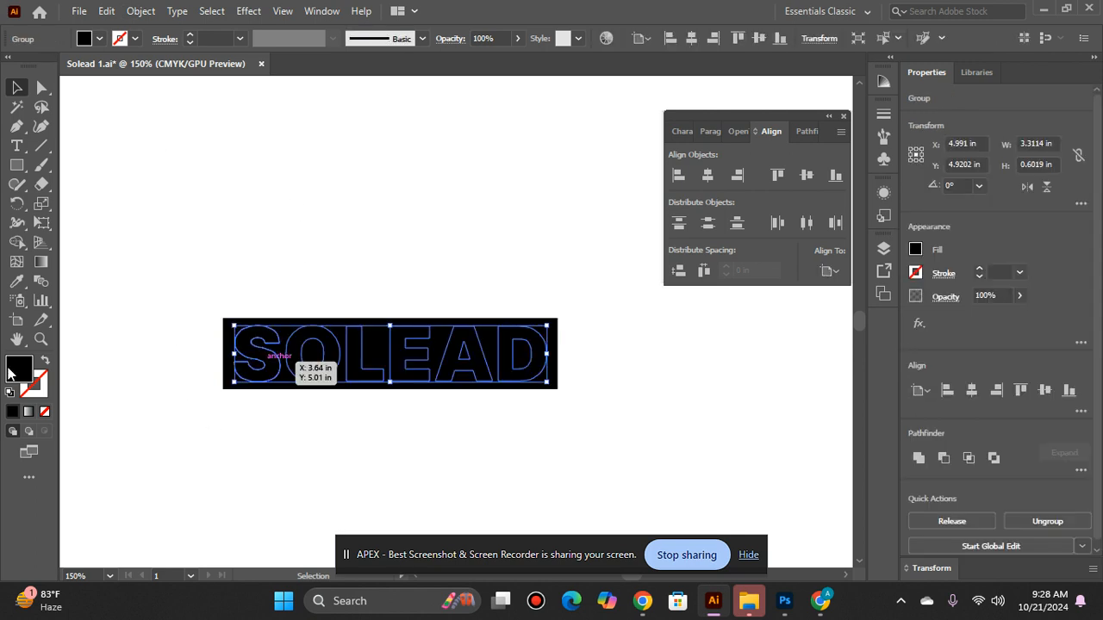
pyautogui.doubleClick(12, 371)
pyautogui.moveTo(572, 274)
pyautogui.mouseDown()
pyautogui.moveTo(571, 260)
pyautogui.moveTo(592, 277)
pyautogui.mouseUp()
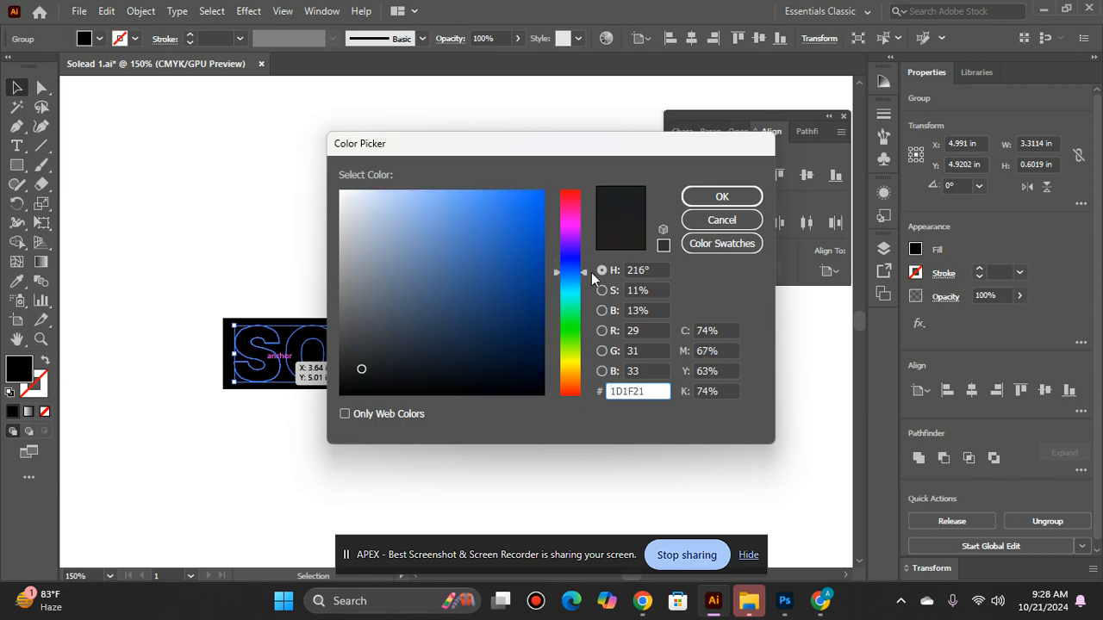
pyautogui.moveTo(482, 302); pyautogui.dragTo(544, 189)
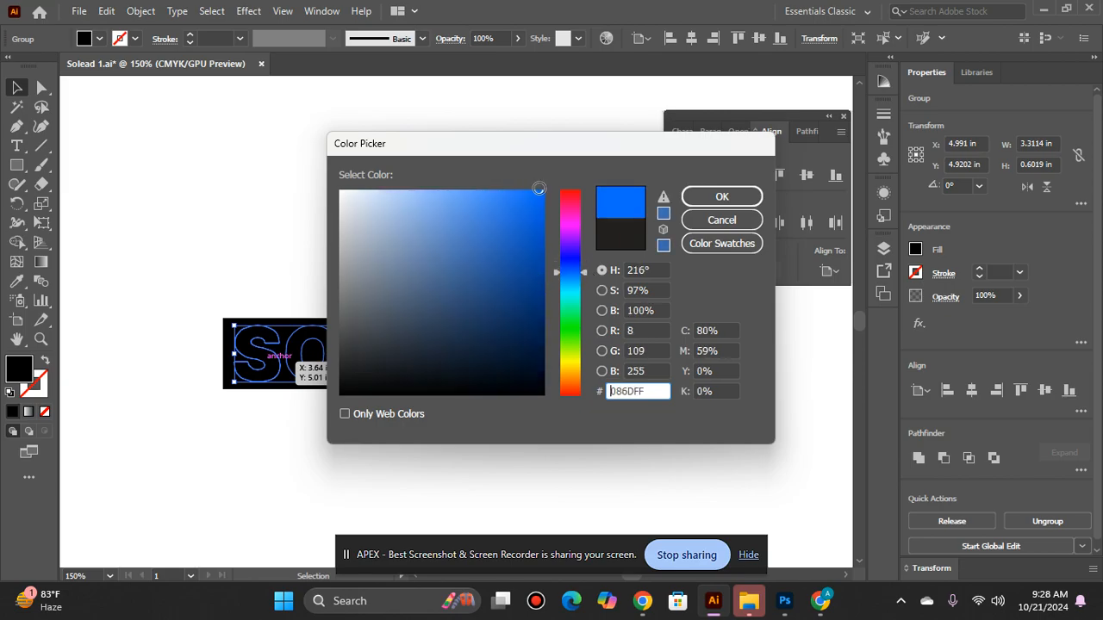
pyautogui.click(720, 194)
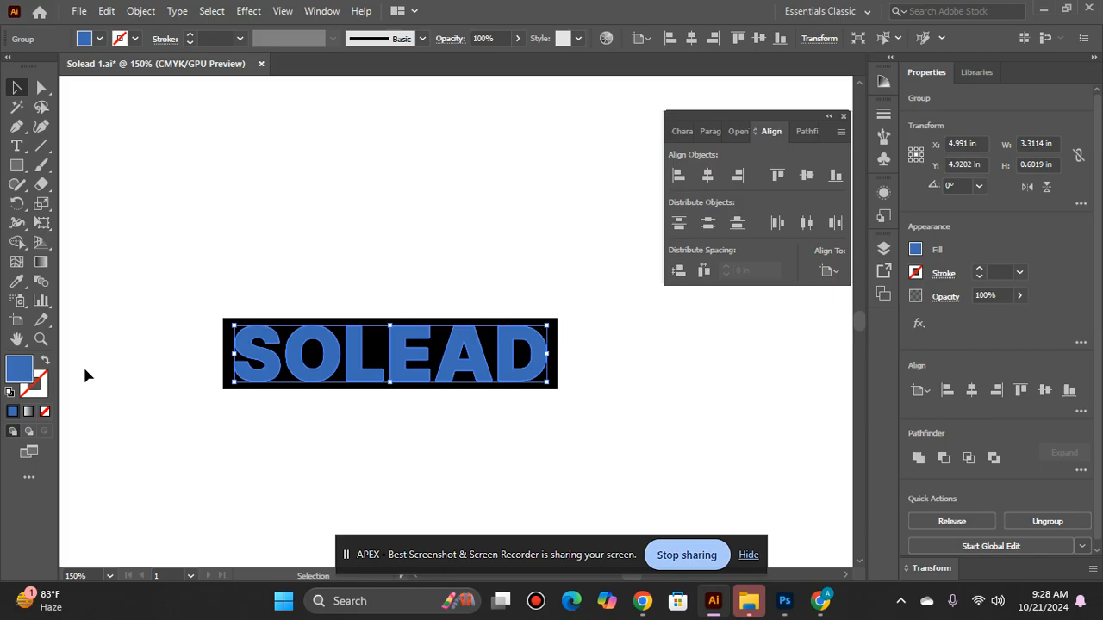
# Step: Try the darker blue 074DA0 as the lettering's fill, and return it to a bright blue
pyautogui.doubleClick(21, 373)
pyautogui.moveTo(510, 229)
pyautogui.mouseDown()
pyautogui.moveTo(485, 199)
pyautogui.moveTo(537, 266)
pyautogui.mouseUp()
pyautogui.click(738, 200)
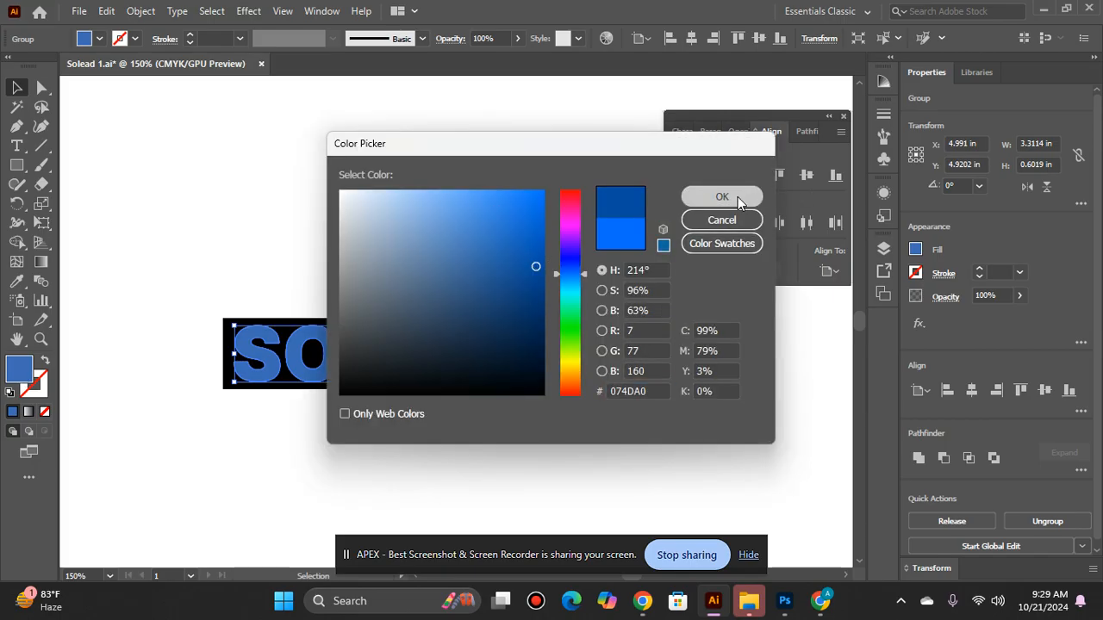
pyautogui.doubleClick(15, 369)
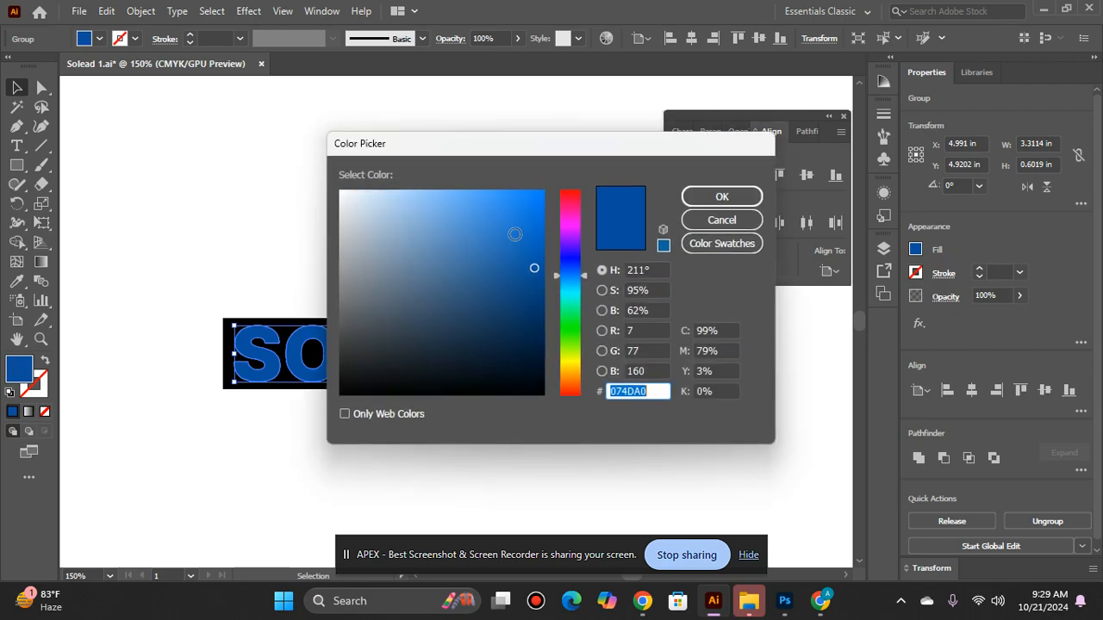
pyautogui.moveTo(524, 271); pyautogui.dragTo(532, 197)
pyautogui.click(728, 197)
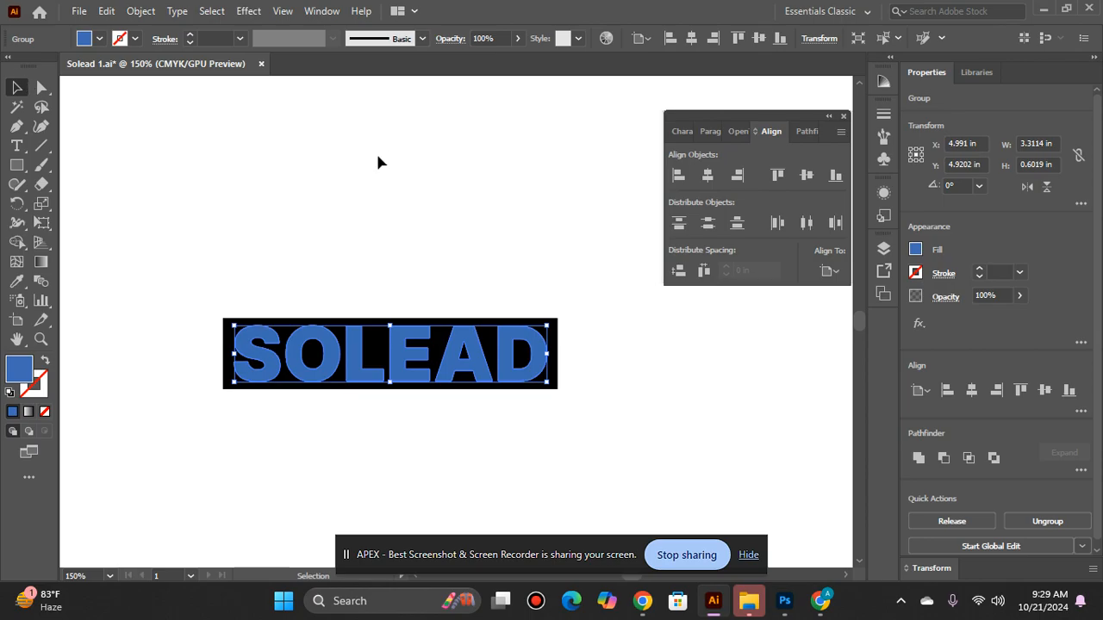
pyautogui.click(377, 162)
# Step: Ungroup the SOLEAD lettering into separate letters
pyautogui.keyDown('ctrl'); pyautogui.click(365, 352); pyautogui.keyUp('ctrl')
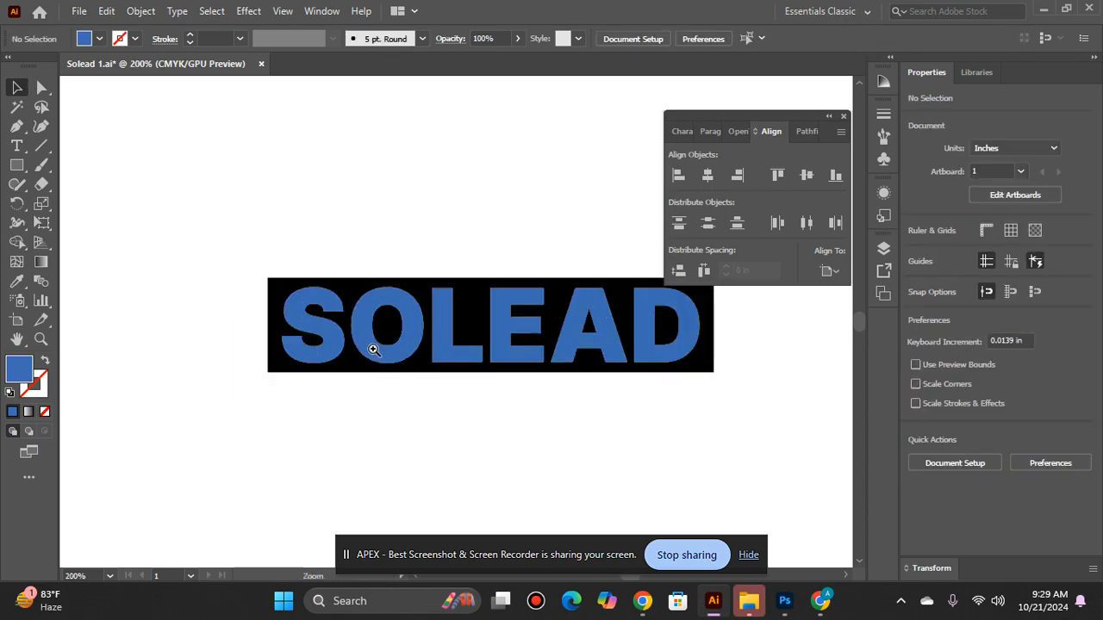
pyautogui.moveTo(571, 316); pyautogui.dragTo(382, 307)
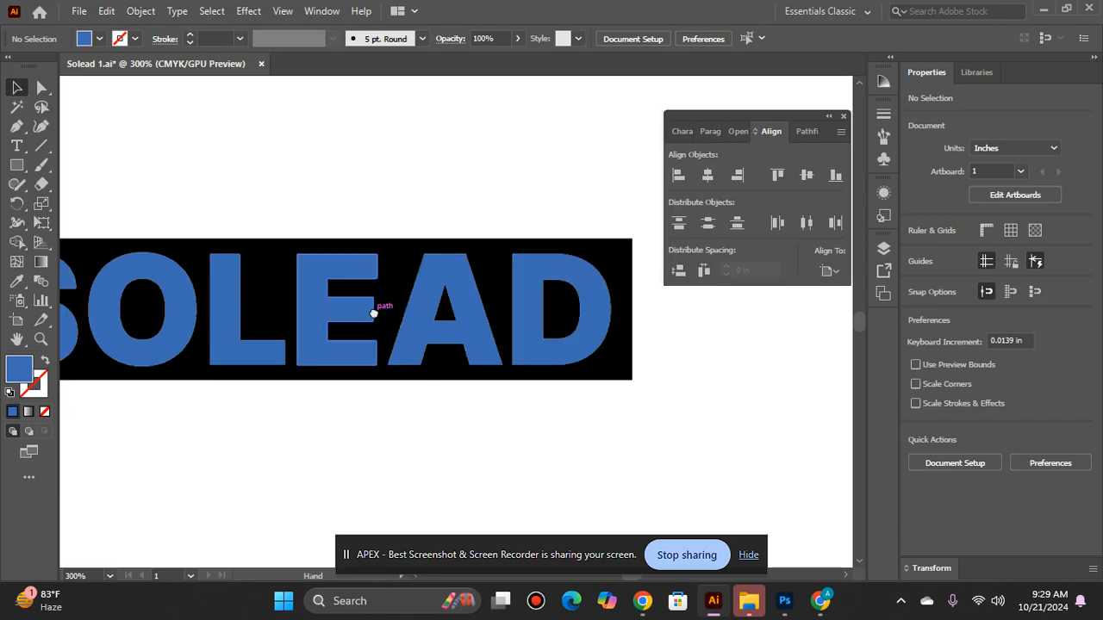
pyautogui.click(428, 302)
pyautogui.rightClick(424, 371)
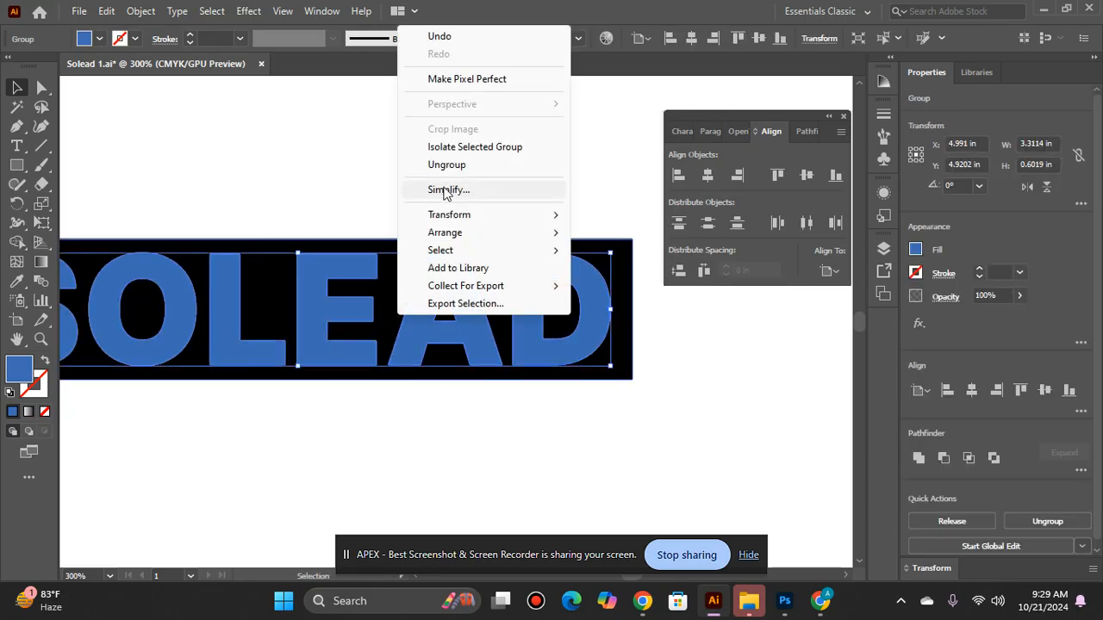
pyautogui.click(468, 167)
pyautogui.click(468, 163)
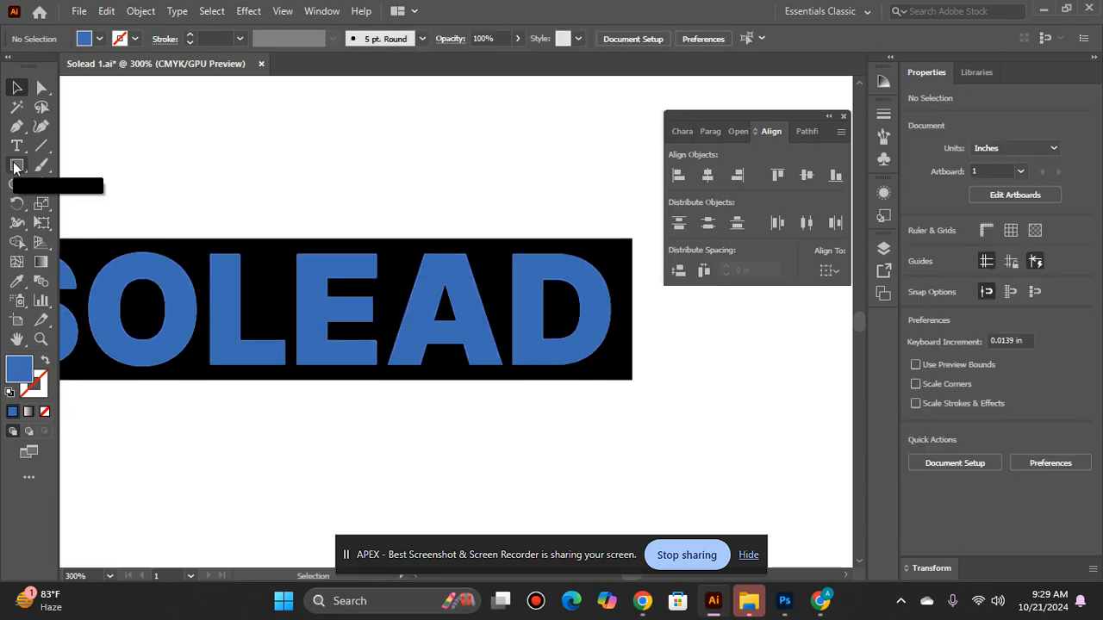
# Step: Draw a narrow vertical blue rectangle about 0.17 by 0.84 in, as wide as the A's left foot and running down from it
pyautogui.click(17, 166)
pyautogui.moveTo(389, 366); pyautogui.dragTo(420, 521)
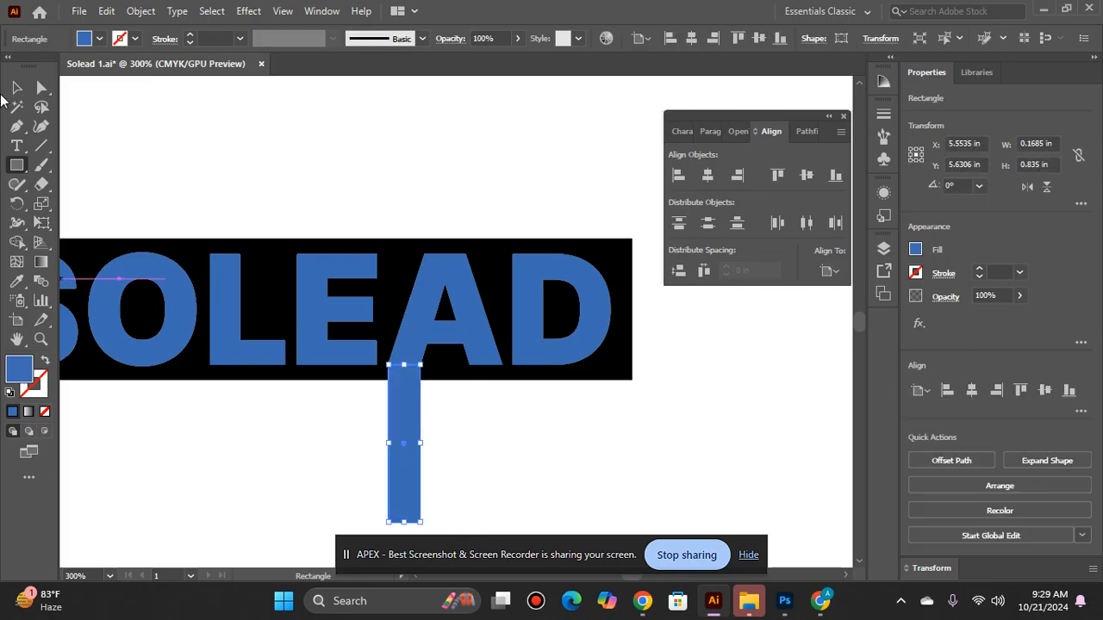
pyautogui.press('v')
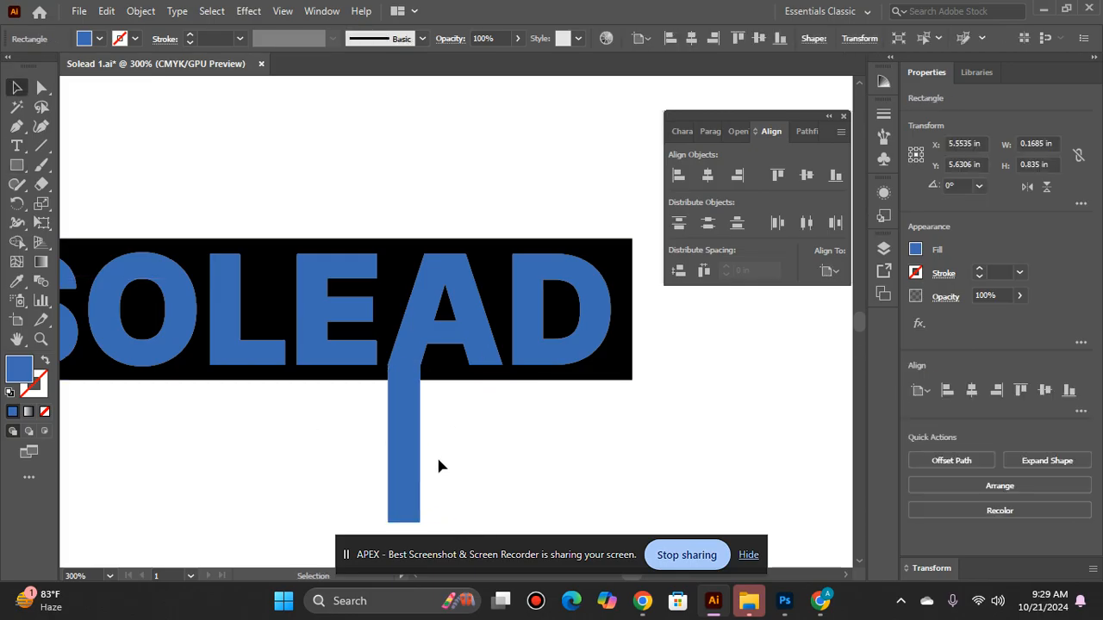
pyautogui.click(437, 463)
# Step: Move the narrow bar over the A's right leg and rotate it about 15.6° to follow the leg's slant
pyautogui.moveTo(404, 500); pyautogui.dragTo(492, 354)
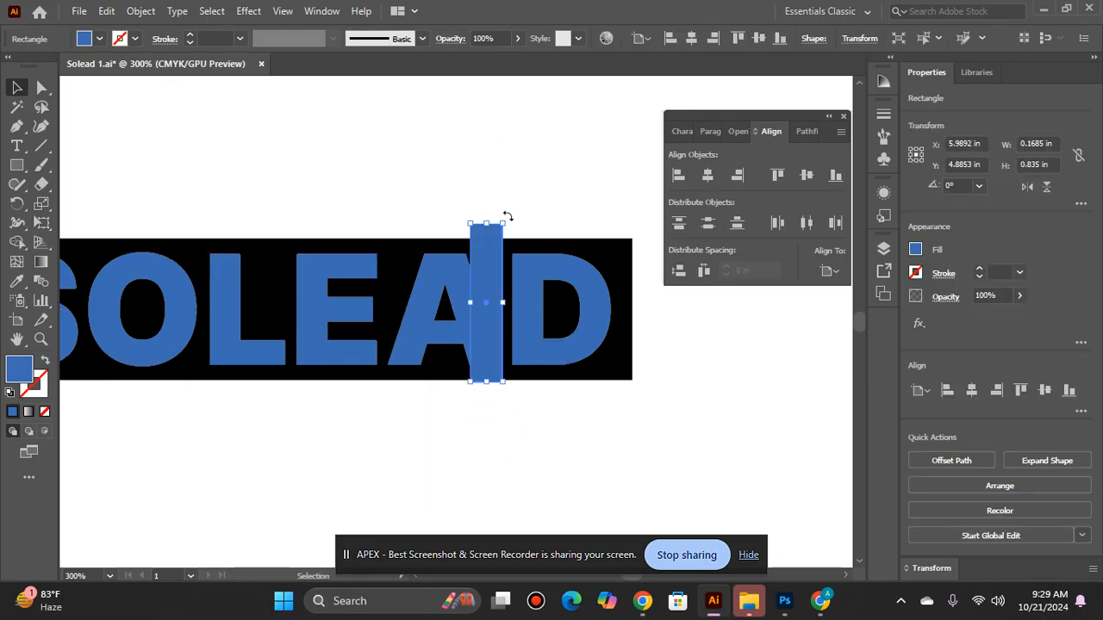
pyautogui.moveTo(499, 222); pyautogui.dragTo(474, 219)
pyautogui.moveTo(477, 276); pyautogui.dragTo(468, 308)
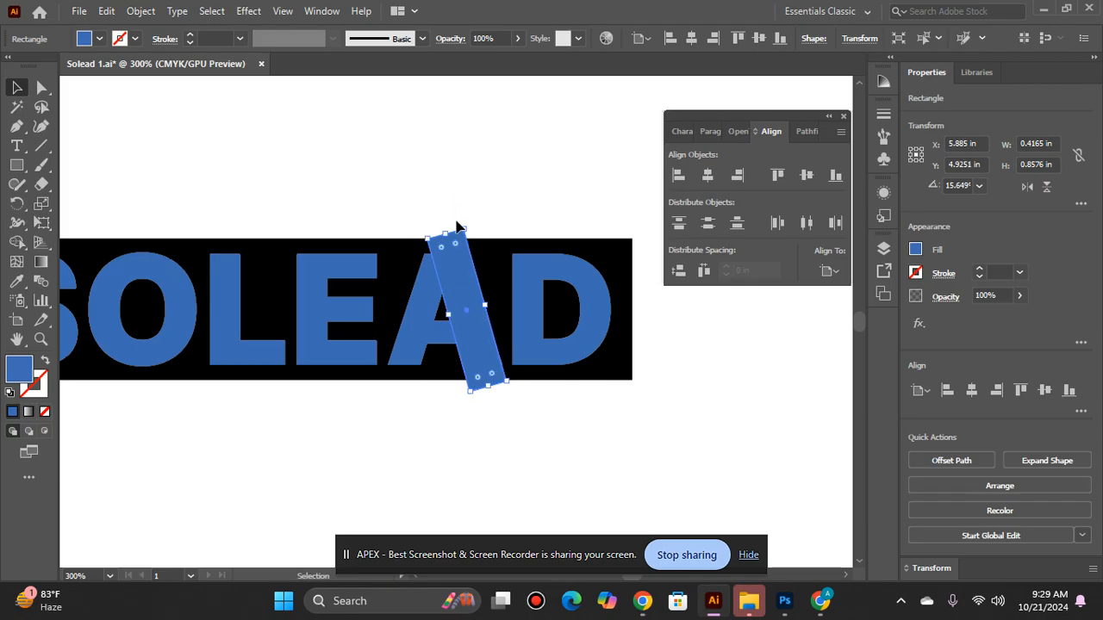
pyautogui.moveTo(461, 282); pyautogui.dragTo(455, 281)
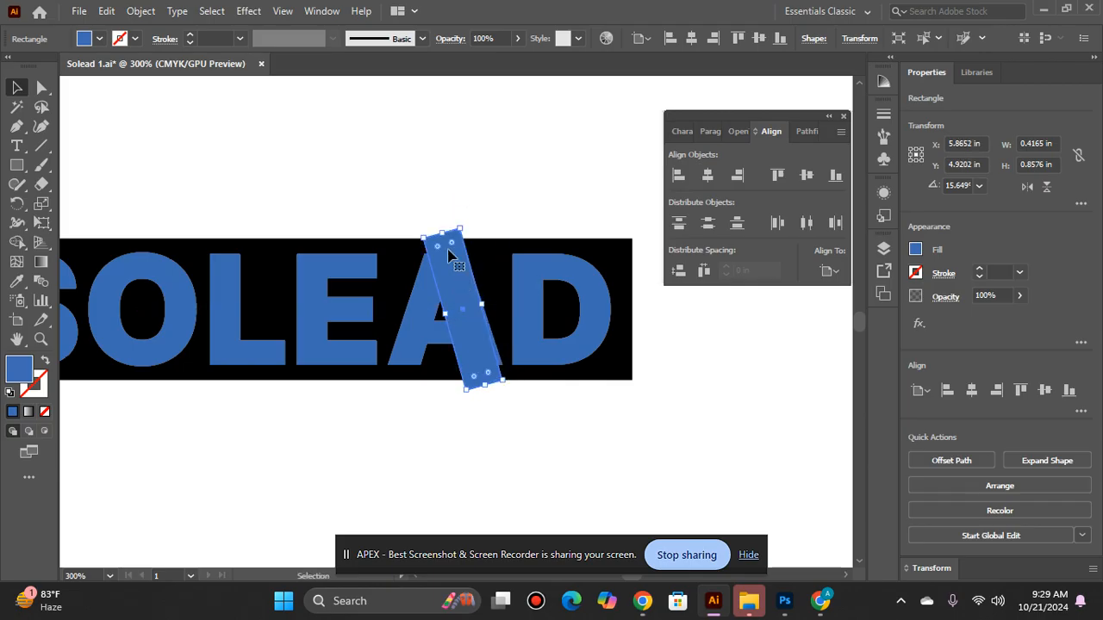
# Step: Lengthen and widen the slanted bar past both edges of the black rectangle, about 1.33 in tall overall, and fit it on the A's right leg
pyautogui.moveTo(438, 233); pyautogui.dragTo(423, 178)
pyautogui.moveTo(485, 389); pyautogui.dragTo(496, 419)
pyautogui.moveTo(476, 292)
pyautogui.mouseDown()
pyautogui.moveTo(498, 291)
pyautogui.moveTo(492, 278)
pyautogui.mouseUp()
pyautogui.click(496, 152)
pyautogui.click(447, 244)
pyautogui.moveTo(437, 300); pyautogui.dragTo(438, 299)
pyautogui.click(477, 179)
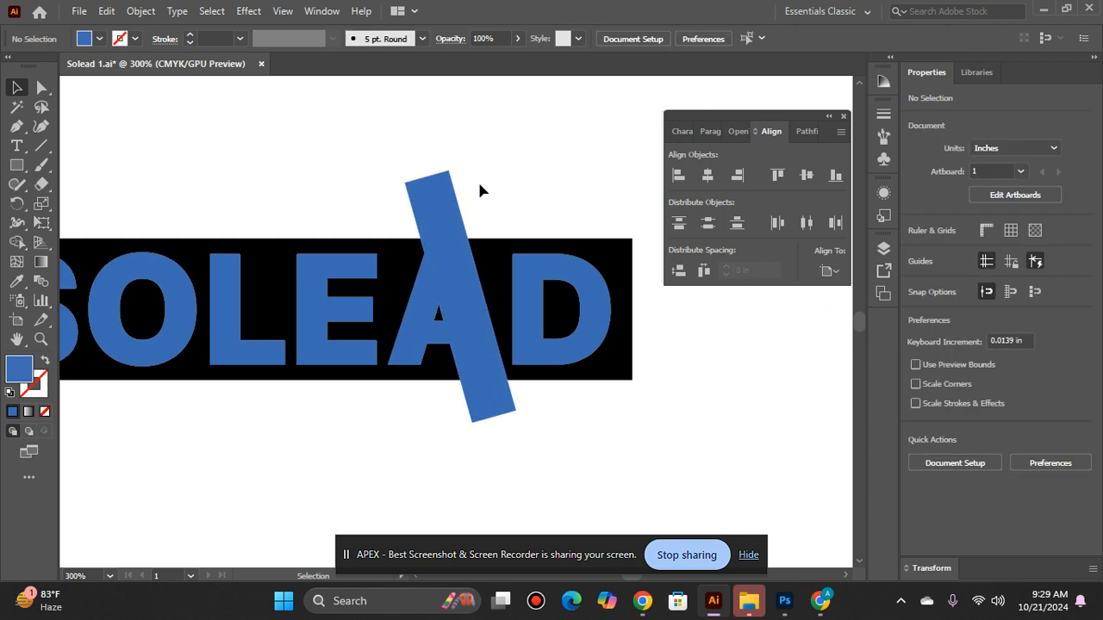
# Step: Divide the lettering, slanted bar and black rectangle with Pathfinder, and ungroup the pieces
pyautogui.click(461, 256)
pyautogui.moveTo(422, 370); pyautogui.dragTo(438, 348)
pyautogui.keyDown('ctrl'); pyautogui.keyDown('alt'); pyautogui.click(436, 343); pyautogui.keyUp('alt'); pyautogui.keyUp('ctrl')
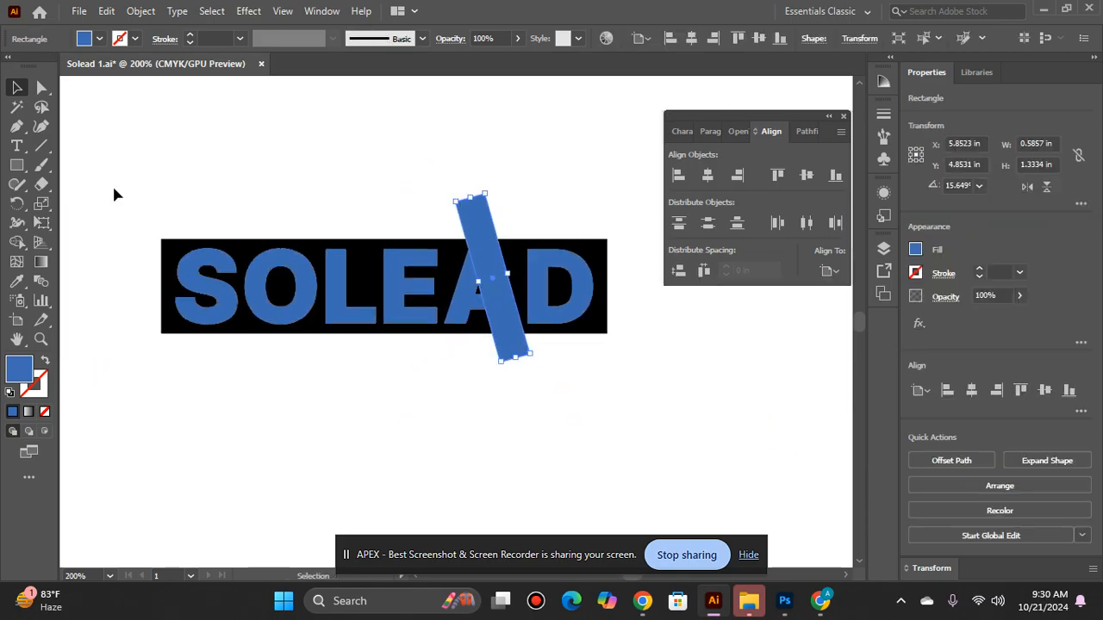
pyautogui.moveTo(114, 188); pyautogui.dragTo(654, 257)
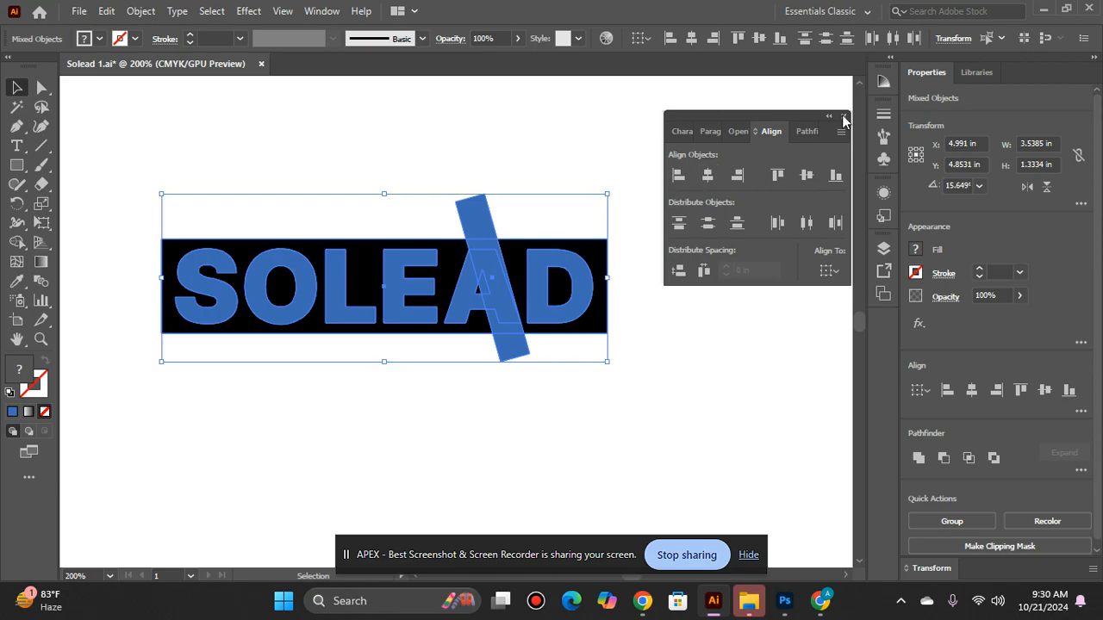
pyautogui.click(806, 131)
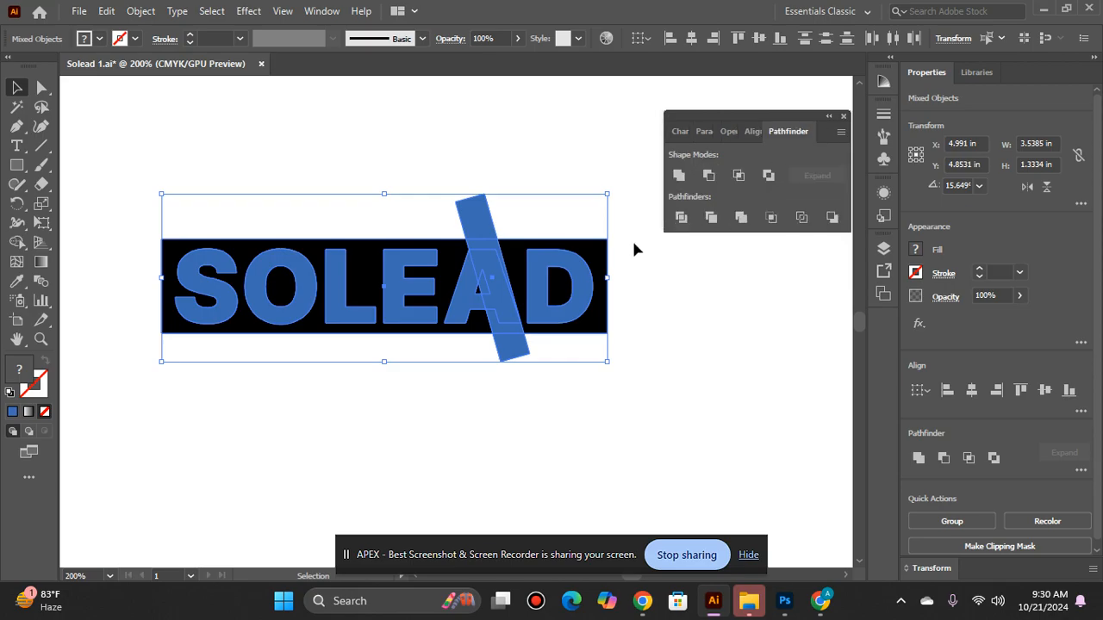
pyautogui.click(680, 217)
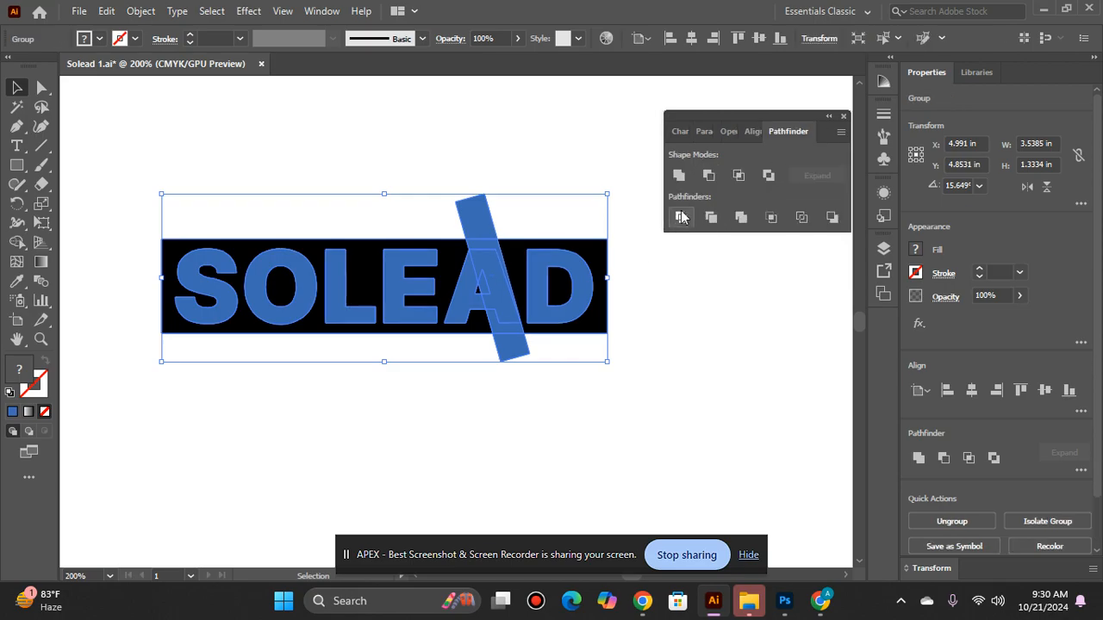
pyautogui.rightClick(483, 294)
pyautogui.click(509, 430)
pyautogui.click(581, 398)
# Step: Delete the slanted bar's ends that stick out above and below the black rectangle
pyautogui.keyDown('ctrl'); pyautogui.click(482, 255); pyautogui.keyUp('ctrl')
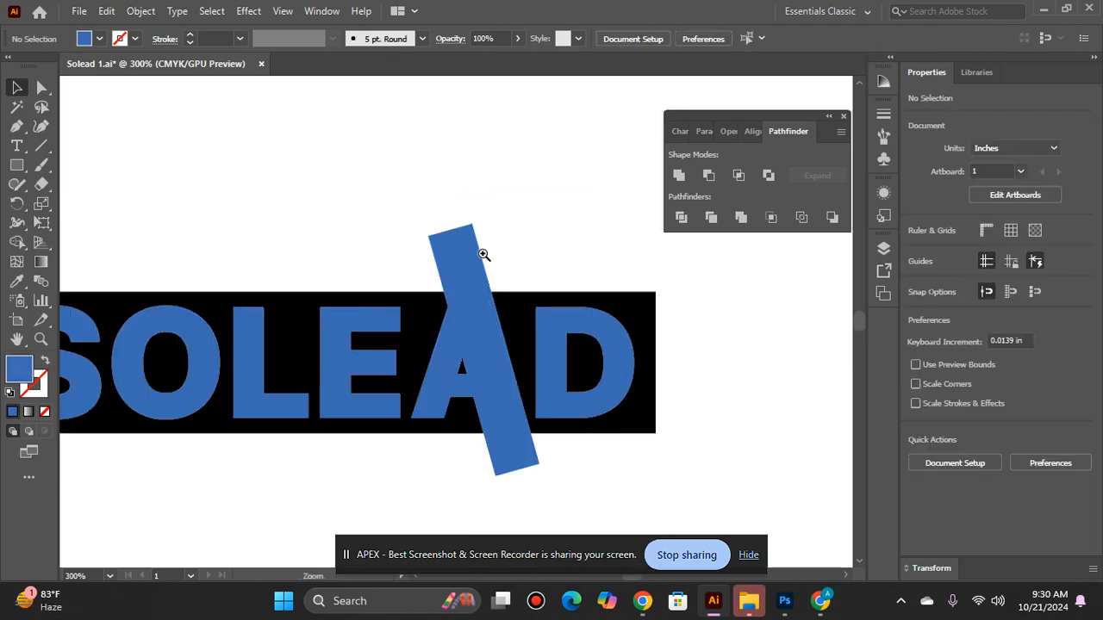
pyautogui.click(464, 245)
pyautogui.press('Delete')
pyautogui.click(507, 462)
pyautogui.press('Delete')
# Step: Delete the remaining blue pieces of the A and the slanted bar inside the black rectangle
pyautogui.click(509, 429)
pyautogui.press('Delete')
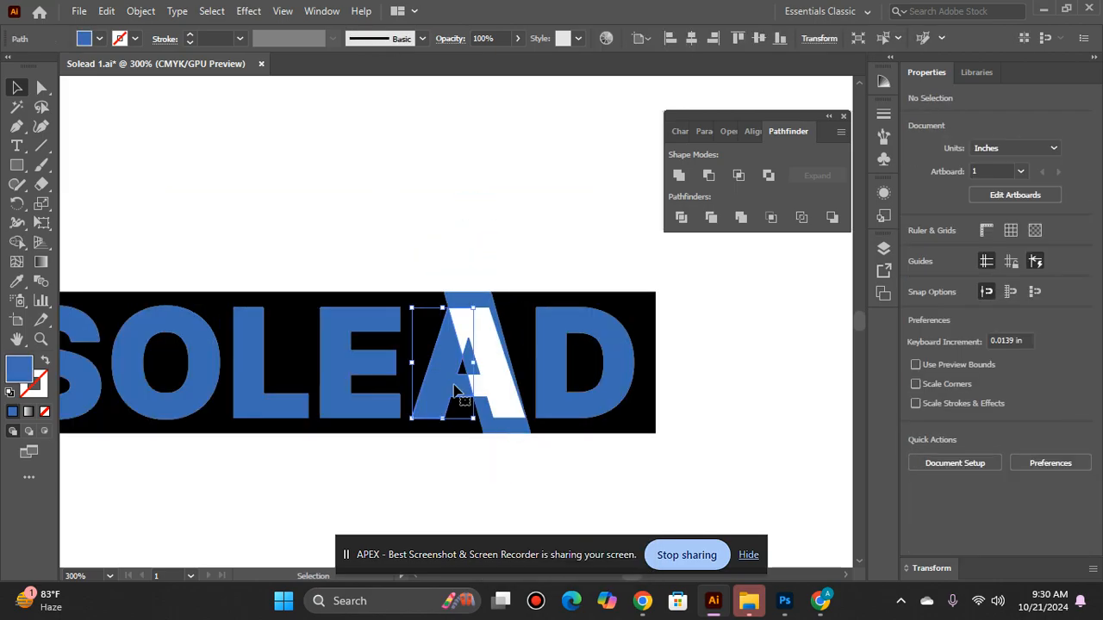
pyautogui.click(474, 360)
pyautogui.press('Delete')
pyautogui.click(501, 422)
pyautogui.press('Delete')
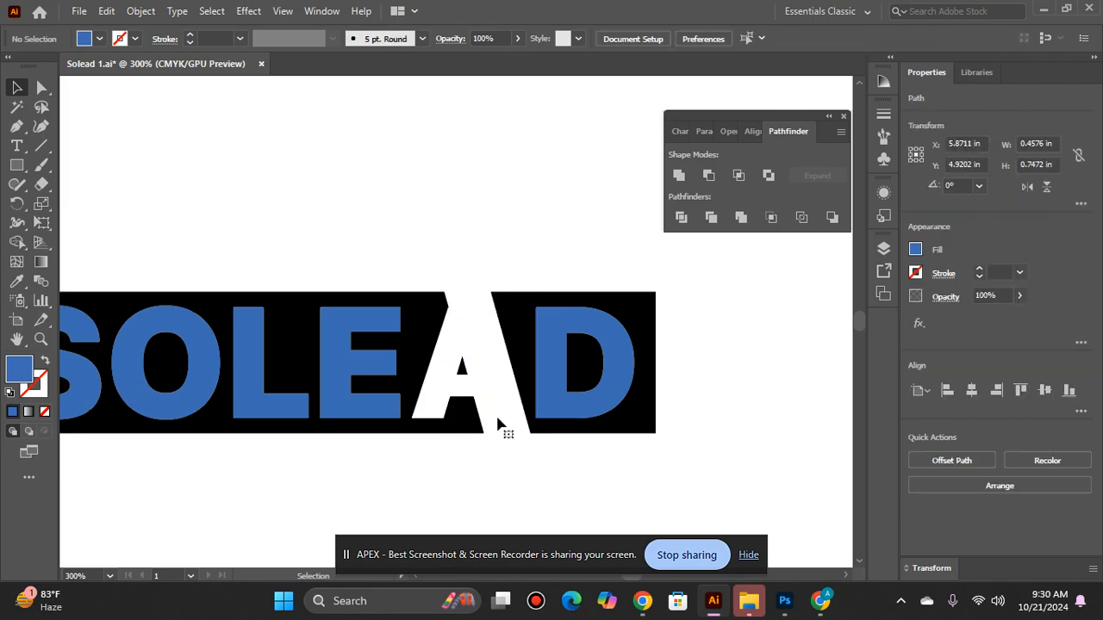
pyautogui.click(418, 371)
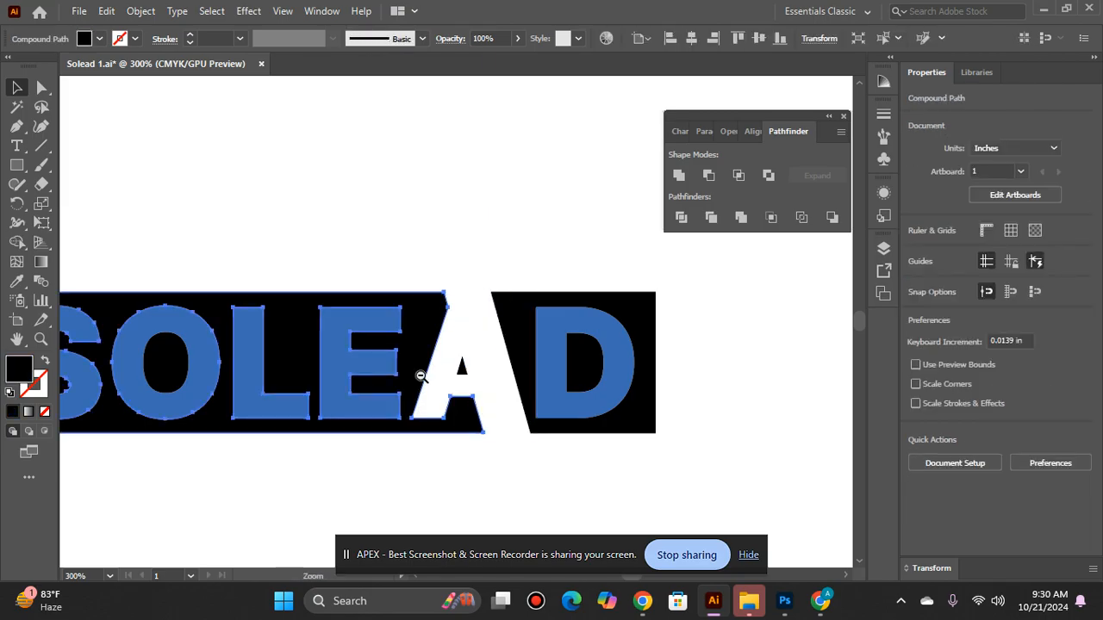
# Step: Delete the blue S, O, L, E and D letter shapes inside the black rectangle
pyautogui.hotkey('ctrl', '-')
pyautogui.hotkey('ctrl', '-')
pyautogui.click(303, 251)
pyautogui.press('Delete')
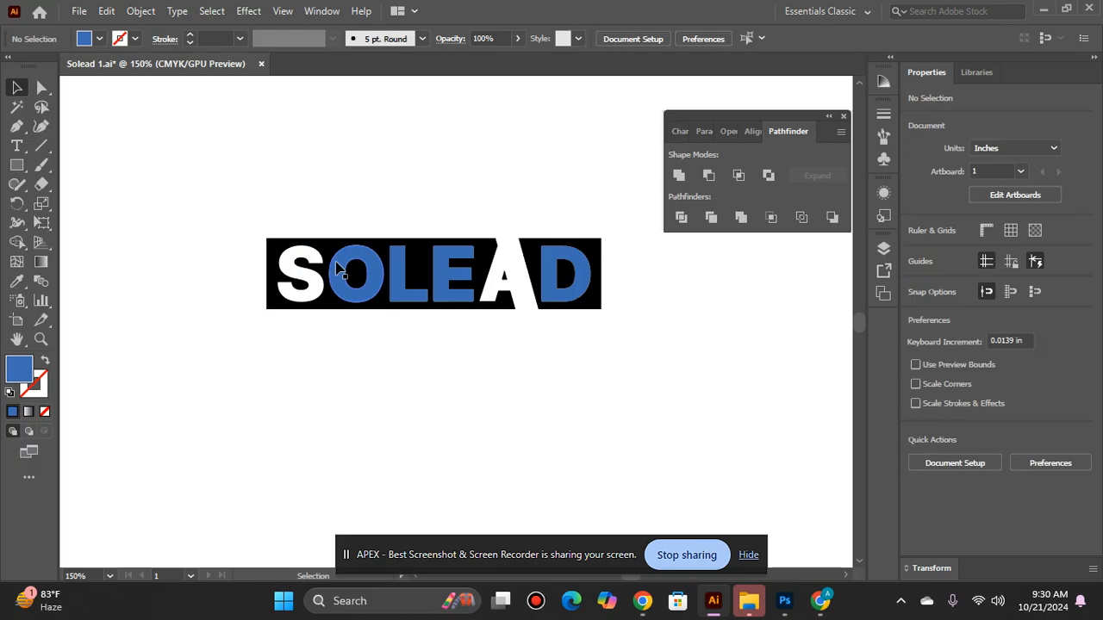
pyautogui.click(349, 258)
pyautogui.press('Delete')
pyautogui.click(410, 269)
pyautogui.press('Delete')
pyautogui.click(452, 272)
pyautogui.press('Delete')
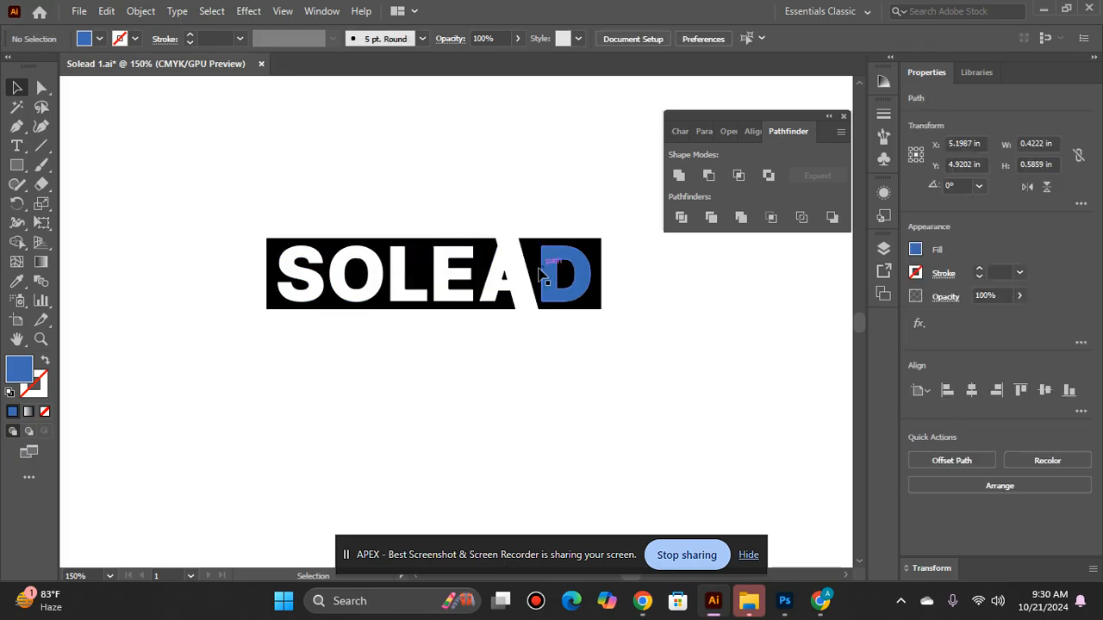
pyautogui.click(552, 276)
pyautogui.press('Delete')
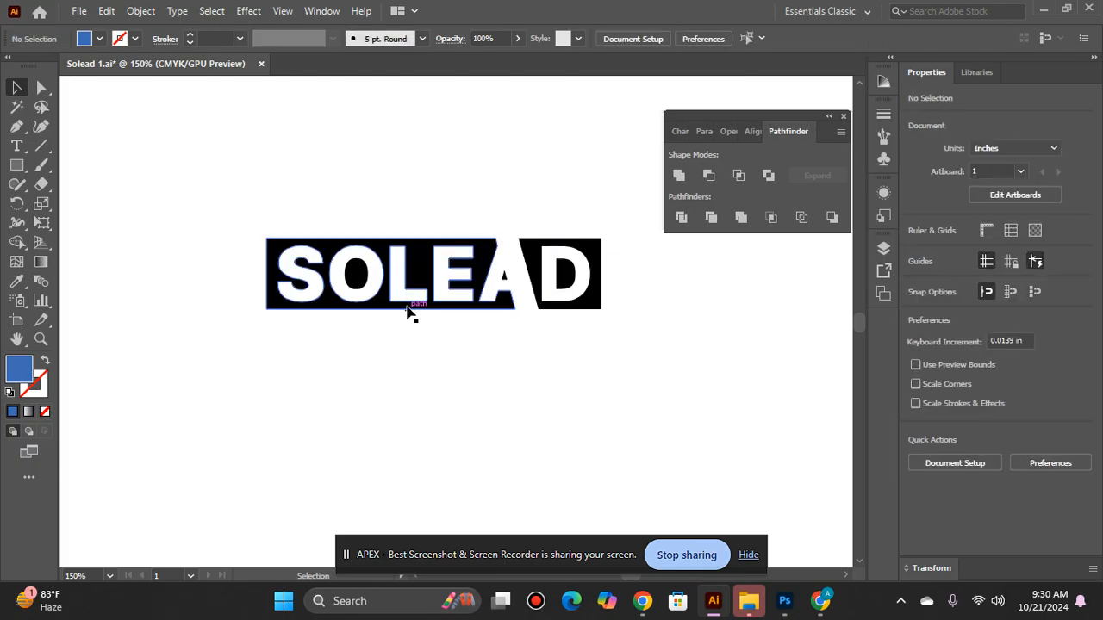
# Step: Add an anchor point to the top edge of the D piece and one to the bottom edge of the SOLEA piece, both near the A's leg
pyautogui.press('z')
pyautogui.click(445, 313)
pyautogui.click(680, 240)
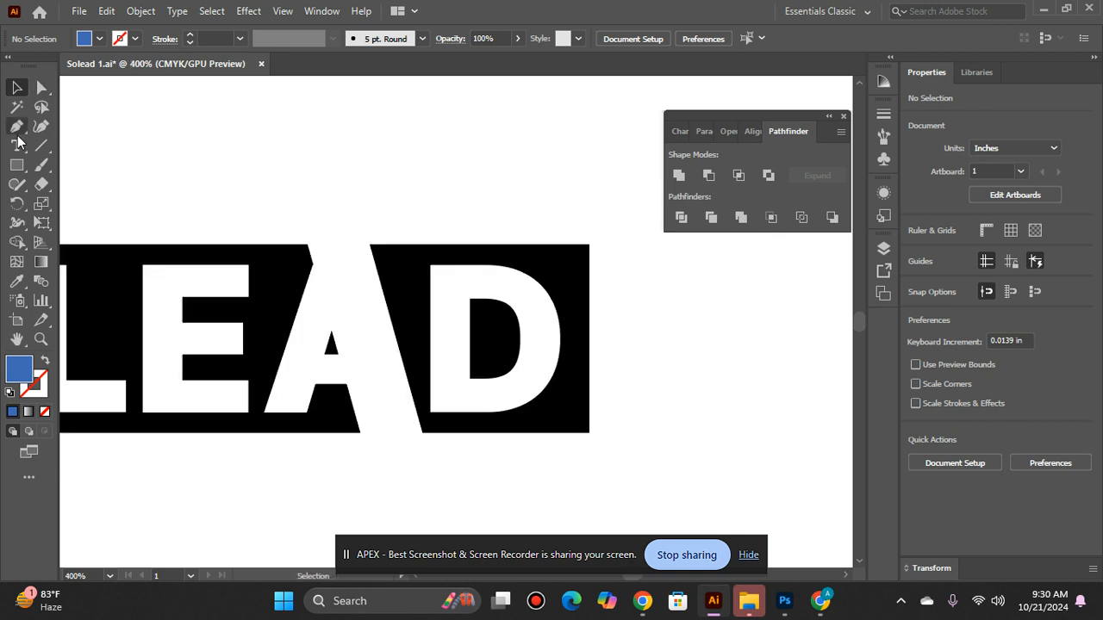
pyautogui.click(17, 130)
pyautogui.moveTo(17, 130); pyautogui.dragTo(134, 154)
pyautogui.hotkey('ctrl', '+')
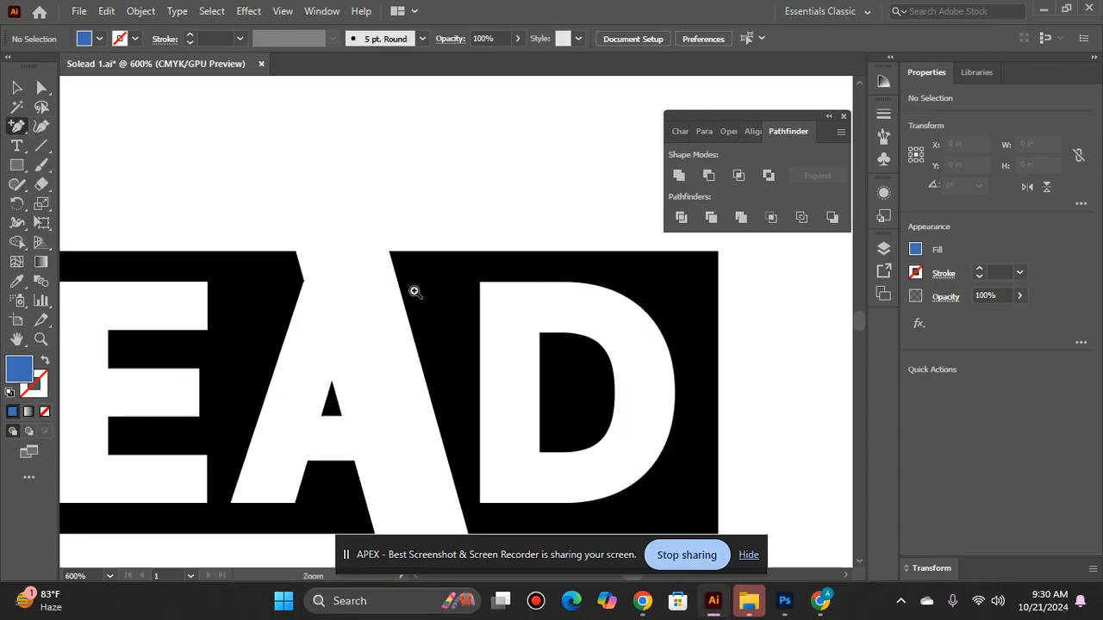
pyautogui.scroll(-3, 480, 266)
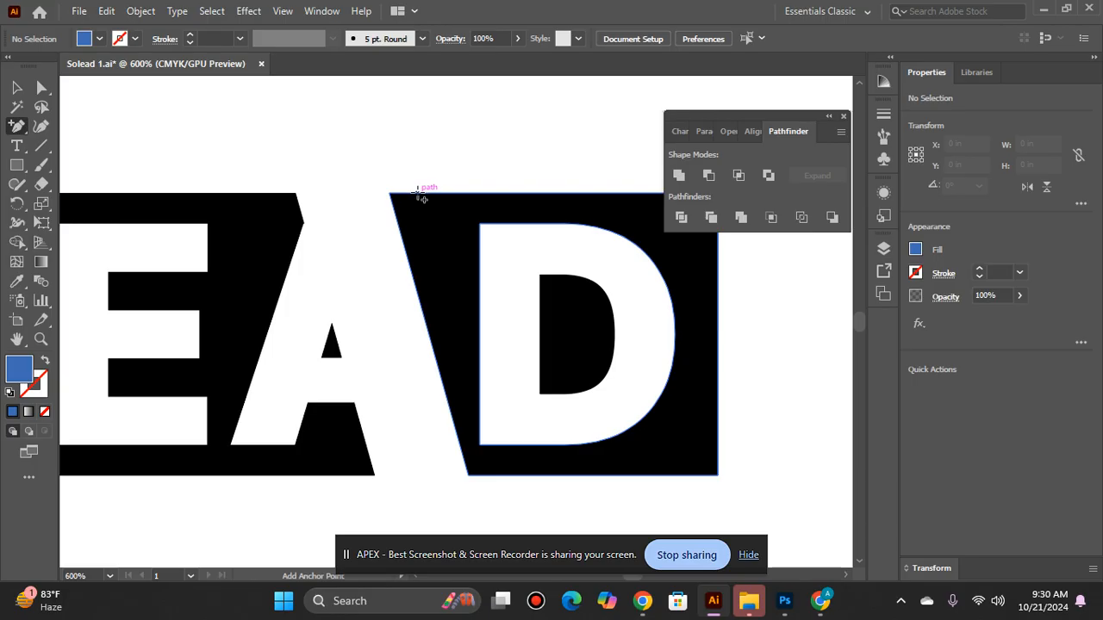
pyautogui.click(417, 193)
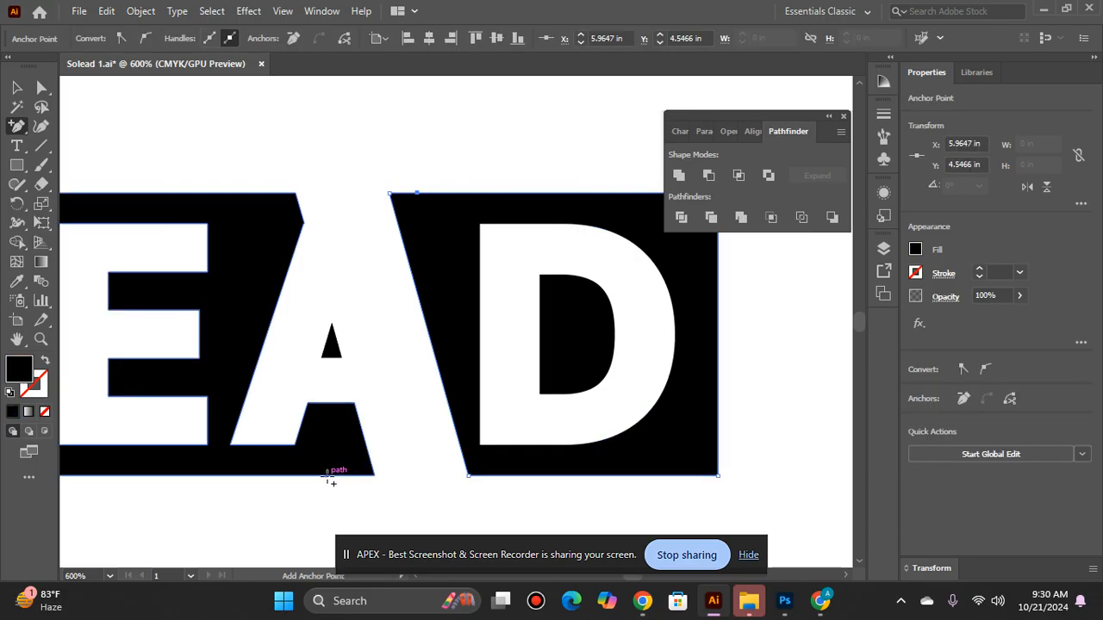
pyautogui.click(341, 474)
# Step: Pull the D piece's upper corner beside the A up into a pointed spike, with its tip at about X 5.86, Y 4.43 in
pyautogui.click(42, 87)
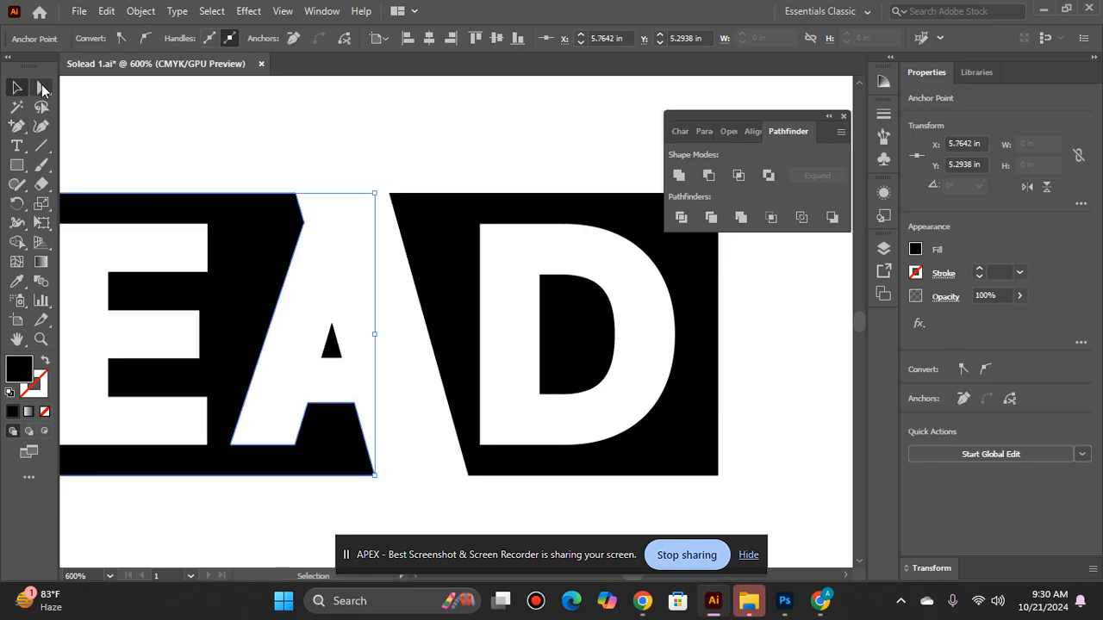
pyautogui.click(413, 207)
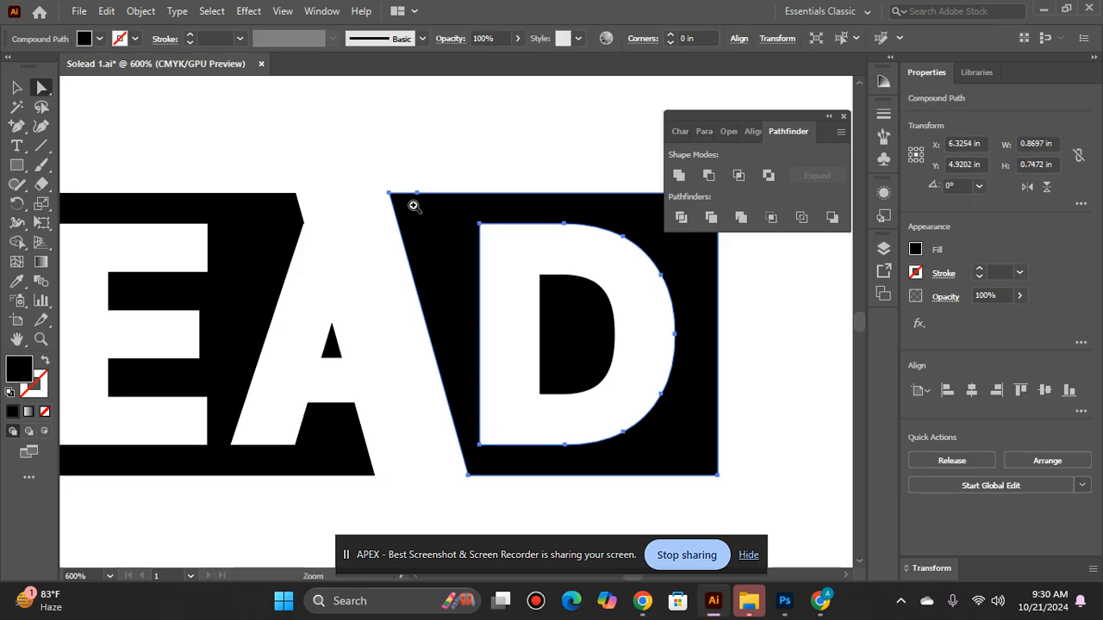
pyautogui.hotkey('ctrl', '=')
pyautogui.moveTo(422, 312); pyautogui.dragTo(405, 251)
pyautogui.keyDown('ctrl'); pyautogui.keyDown('alt'); pyautogui.click(449, 367); pyautogui.keyUp('alt'); pyautogui.keyUp('ctrl')
pyautogui.keyDown('ctrl'); pyautogui.keyDown('alt'); pyautogui.click(450, 365); pyautogui.keyUp('alt'); pyautogui.keyUp('ctrl')
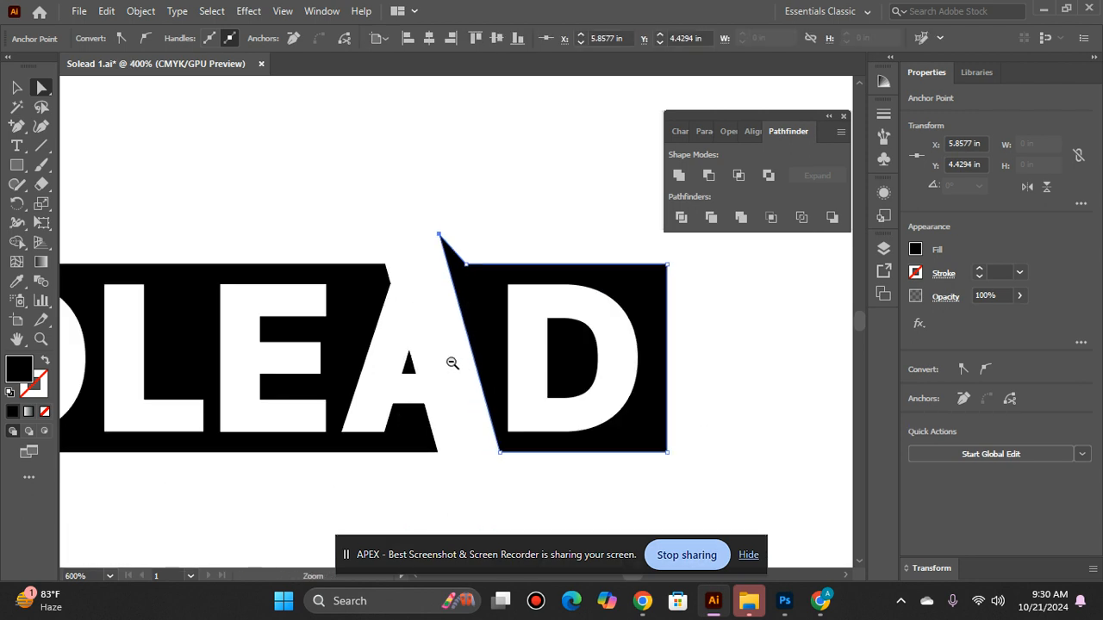
pyautogui.keyDown('ctrl'); pyautogui.keyDown('alt'); pyautogui.click(468, 317); pyautogui.keyUp('alt'); pyautogui.keyUp('ctrl')
pyautogui.click(489, 270)
pyautogui.keyDown('ctrl'); pyautogui.click(472, 293); pyautogui.keyUp('ctrl')
pyautogui.keyDown('ctrl'); pyautogui.click(404, 361); pyautogui.keyUp('ctrl')
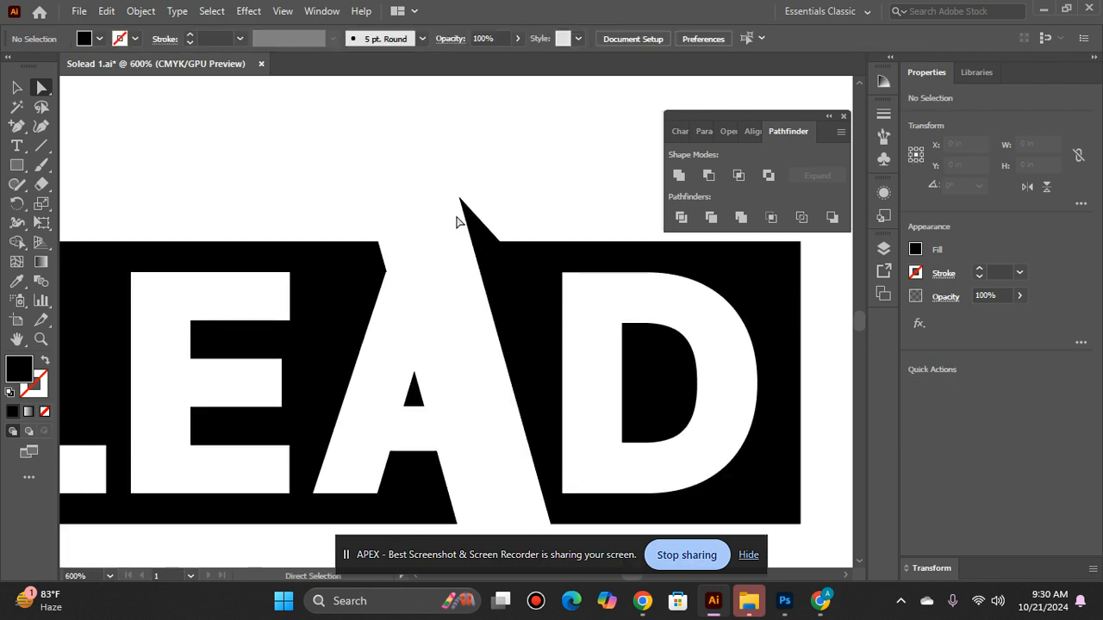
# Step: Try to stretch the D piece's spike tip further up and outward, and undo these tip adjustments
pyautogui.moveTo(460, 198)
pyautogui.mouseDown()
pyautogui.moveTo(456, 180)
pyautogui.moveTo(438, 202)
pyautogui.moveTo(433, 187)
pyautogui.moveTo(451, 182)
pyautogui.mouseUp()
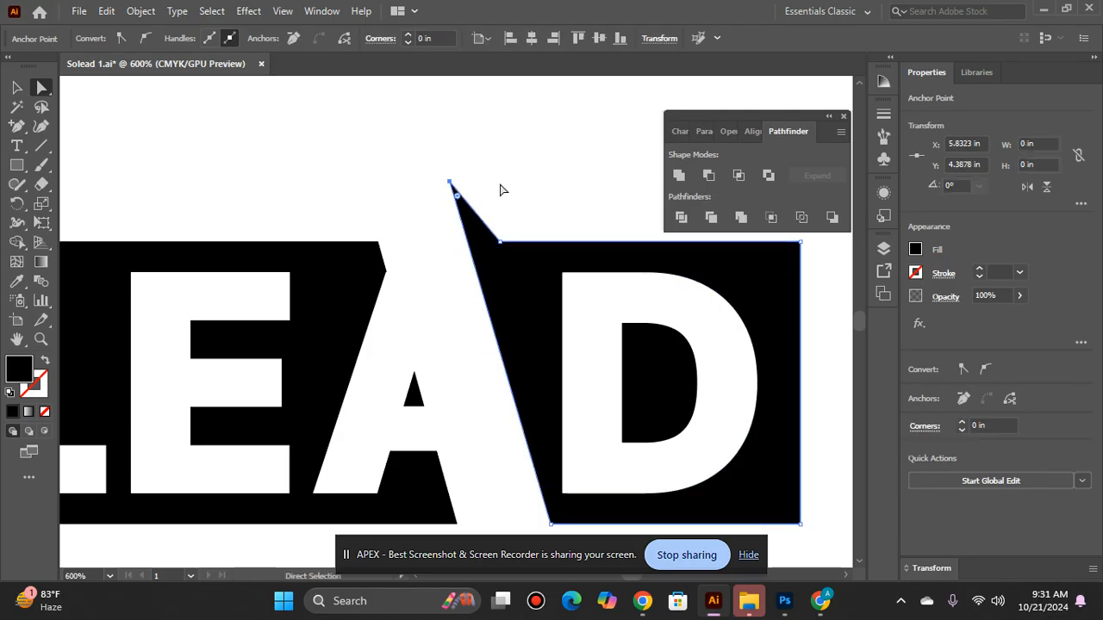
pyautogui.click(501, 189)
pyautogui.keyDown('ctrl'); pyautogui.keyDown('alt'); pyautogui.click(495, 285); pyautogui.keyUp('alt'); pyautogui.keyUp('ctrl')
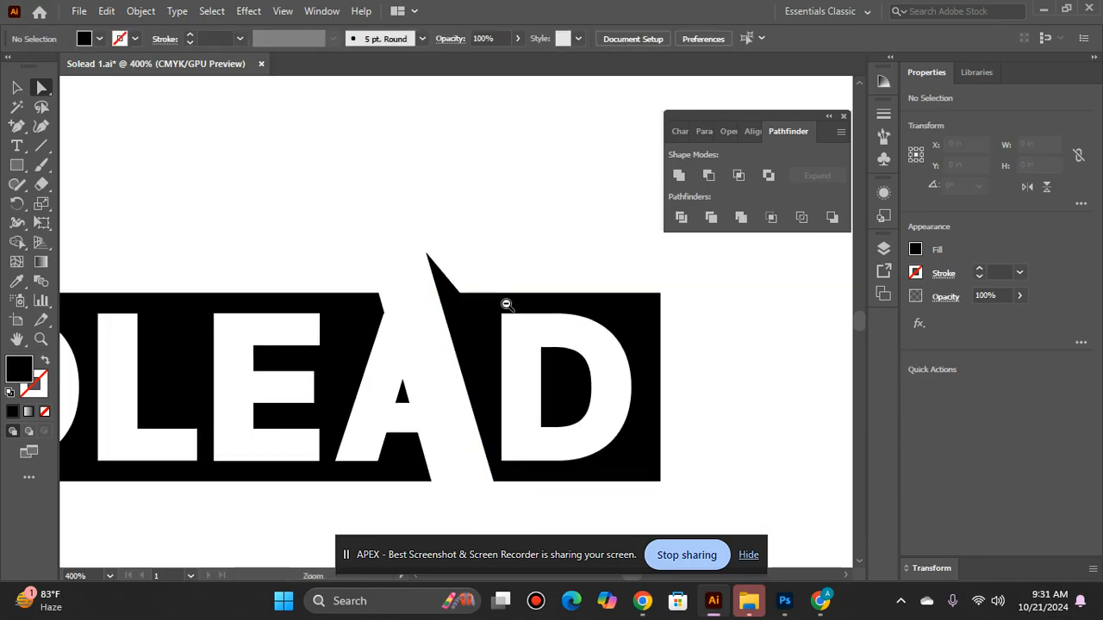
pyautogui.keyDown('ctrl'); pyautogui.keyDown('alt'); pyautogui.click(508, 304); pyautogui.keyUp('alt'); pyautogui.keyUp('ctrl')
pyautogui.keyDown('ctrl'); pyautogui.click(424, 329); pyautogui.keyUp('ctrl')
pyautogui.keyDown('ctrl'); pyautogui.click(440, 330); pyautogui.keyUp('ctrl')
pyautogui.keyDown('ctrl'); pyautogui.click(450, 312); pyautogui.keyUp('ctrl')
pyautogui.moveTo(457, 234)
pyautogui.mouseDown()
pyautogui.moveTo(396, 182)
pyautogui.moveTo(423, 197)
pyautogui.moveTo(425, 238)
pyautogui.moveTo(410, 226)
pyautogui.mouseUp()
pyautogui.click(455, 197)
pyautogui.keyDown('ctrl'); pyautogui.keyDown('alt'); pyautogui.click(495, 272); pyautogui.keyUp('alt'); pyautogui.keyUp('ctrl')
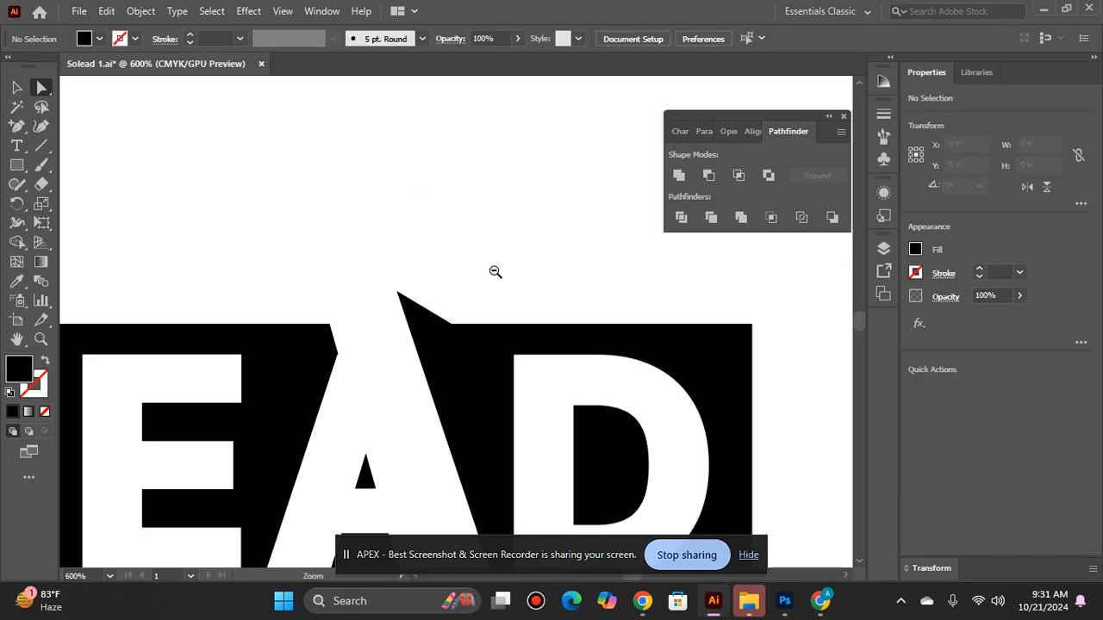
pyautogui.keyDown('ctrl'); pyautogui.keyDown('alt'); pyautogui.click(496, 272); pyautogui.keyUp('alt'); pyautogui.keyUp('ctrl')
pyautogui.scroll(-3, 489, 289)
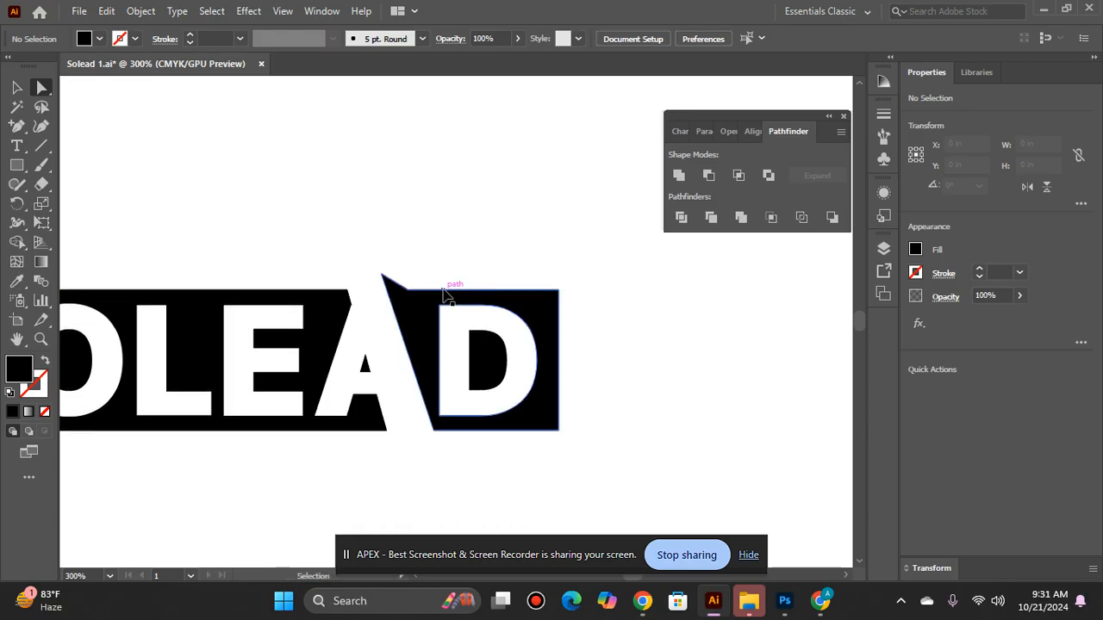
pyautogui.click(443, 295)
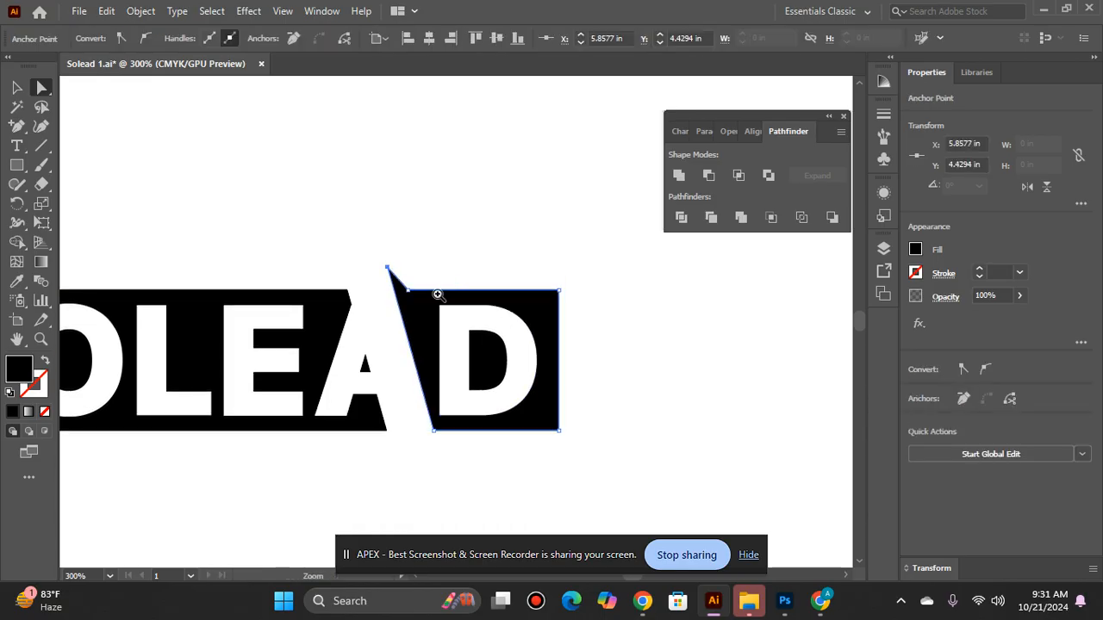
# Step: Extend the D piece's spike upward in line with the A's right edge, making the piece about 0.94 in tall
pyautogui.keyDown('ctrl'); pyautogui.click(438, 298); pyautogui.keyUp('ctrl')
pyautogui.keyDown('ctrl'); pyautogui.click(438, 298); pyautogui.keyUp('ctrl')
pyautogui.moveTo(381, 296); pyautogui.dragTo(374, 267)
pyautogui.click(414, 247)
pyautogui.scroll(-2, 412, 248)
pyautogui.scroll(-3, 411, 247)
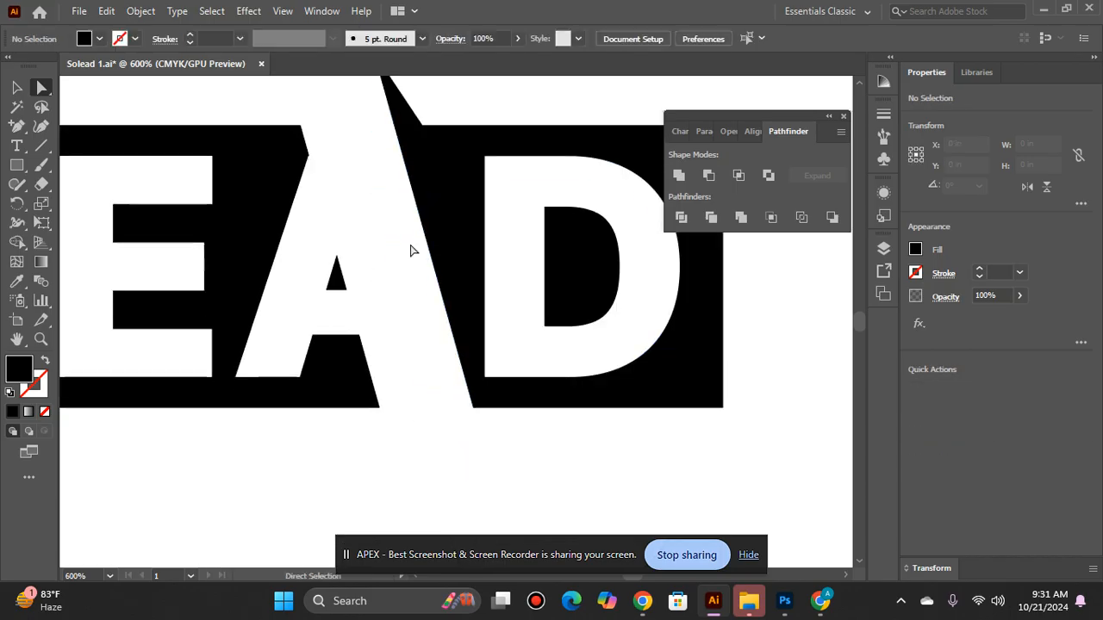
# Step: Pull the SOLEA piece's lower corner beside the A's leg down into a pointed spike, making the piece about 0.99 in tall
pyautogui.click(353, 409)
pyautogui.click(379, 409)
pyautogui.moveTo(381, 412); pyautogui.dragTo(398, 476)
pyautogui.click(435, 438)
pyautogui.keyDown('ctrl'); pyautogui.keyDown('alt'); pyautogui.click(417, 386); pyautogui.keyUp('alt'); pyautogui.keyUp('ctrl')
pyautogui.keyDown('ctrl'); pyautogui.keyDown('alt'); pyautogui.click(417, 387); pyautogui.keyUp('alt'); pyautogui.keyUp('ctrl')
pyautogui.keyDown('ctrl'); pyautogui.keyDown('alt'); pyautogui.click(417, 386); pyautogui.keyUp('alt'); pyautogui.keyUp('ctrl')
pyautogui.keyDown('ctrl'); pyautogui.keyDown('alt'); pyautogui.click(459, 314); pyautogui.keyUp('alt'); pyautogui.keyUp('ctrl')
pyautogui.keyDown('ctrl'); pyautogui.click(486, 293); pyautogui.keyUp('ctrl')
pyautogui.keyDown('ctrl'); pyautogui.click(477, 297); pyautogui.keyUp('ctrl')
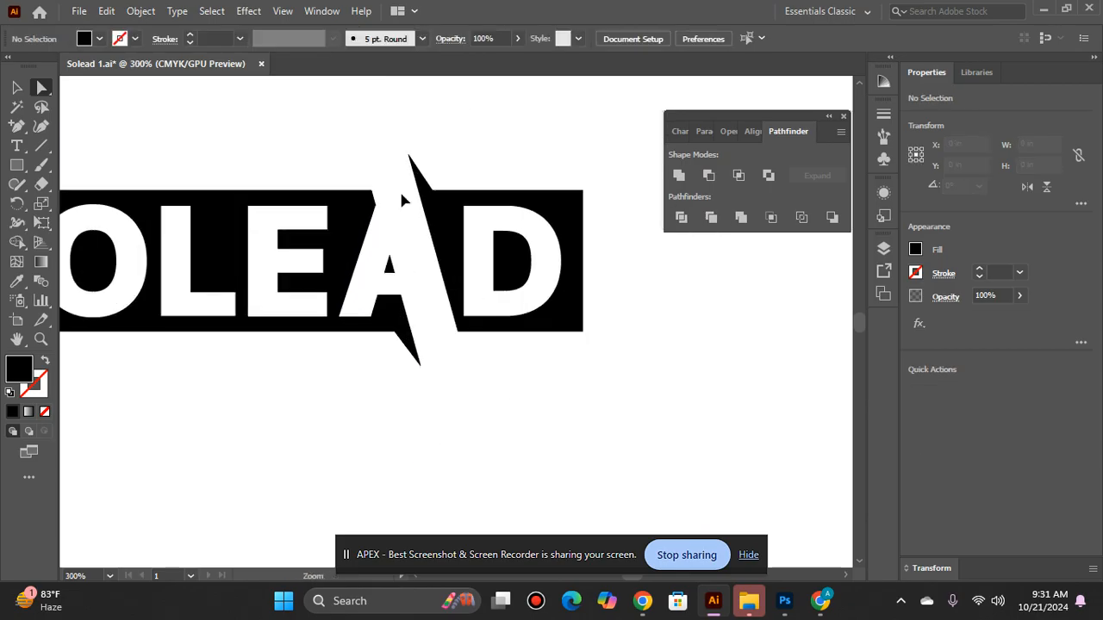
pyautogui.click(405, 344)
pyautogui.moveTo(420, 366); pyautogui.dragTo(423, 377)
pyautogui.click(467, 399)
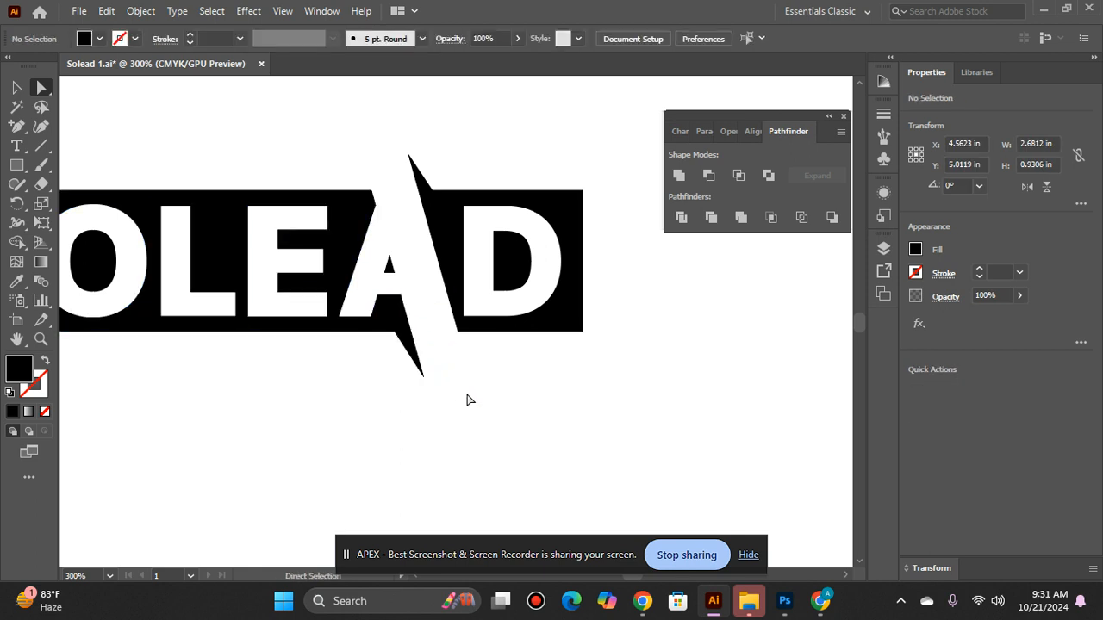
# Step: Group the black D piece with the inner shape of the D
pyautogui.scroll(3, 467, 390)
pyautogui.keyDown('ctrl'); pyautogui.keyDown('alt'); pyautogui.click(461, 384); pyautogui.keyUp('alt'); pyautogui.keyUp('ctrl')
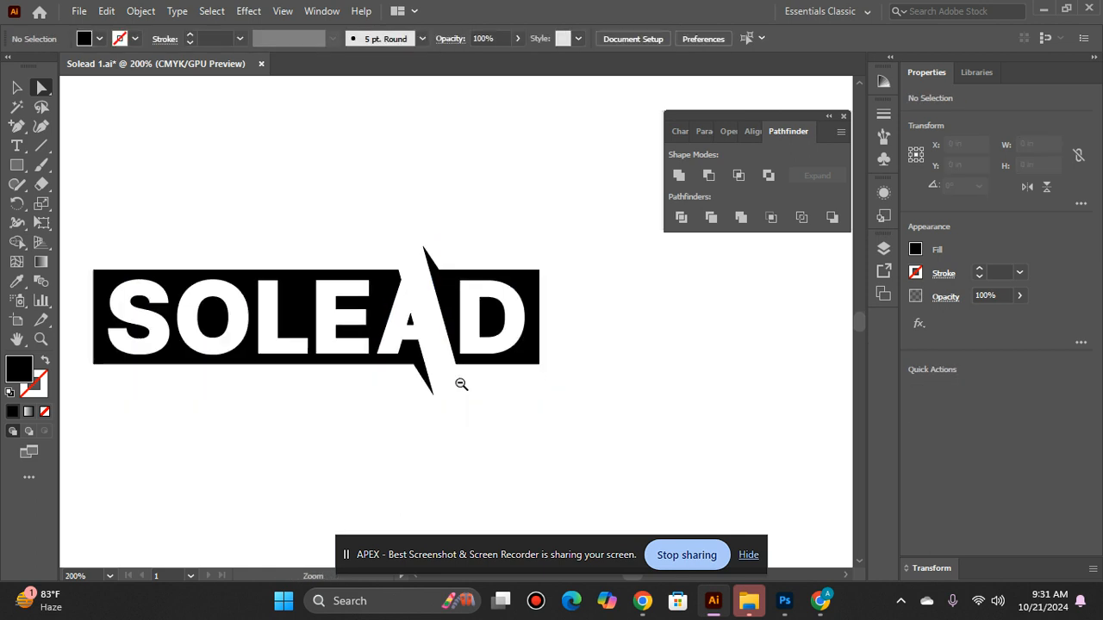
pyautogui.keyDown('ctrl'); pyautogui.keyDown('alt'); pyautogui.click(461, 384); pyautogui.keyUp('alt'); pyautogui.keyUp('ctrl')
pyautogui.click(444, 251)
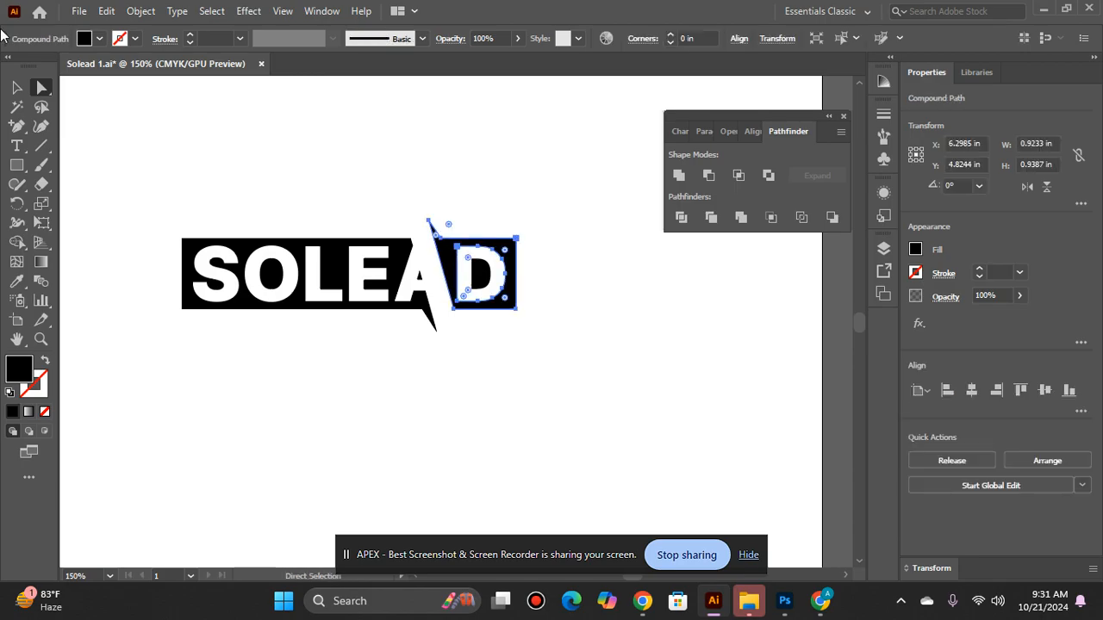
pyautogui.click(17, 87)
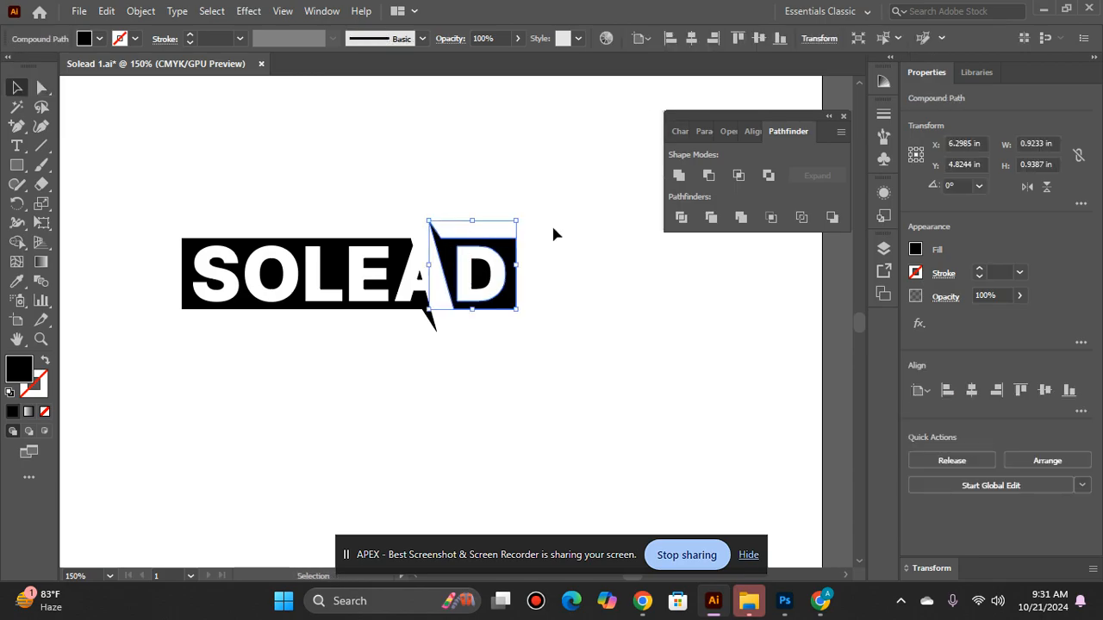
pyautogui.keyDown('shift'); pyautogui.click(482, 273); pyautogui.keyUp('shift')
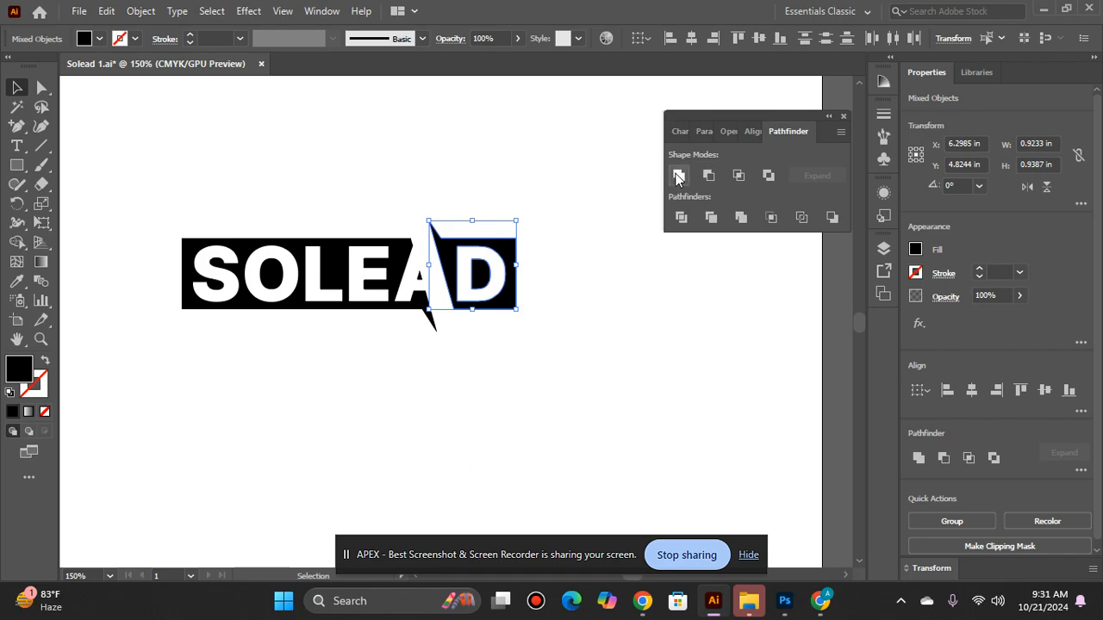
pyautogui.hotkey('ctrl', 'g')
# Step: Group the black SOLEA piece with the inner shapes of the O and the A
pyautogui.click(361, 267)
pyautogui.click(393, 269)
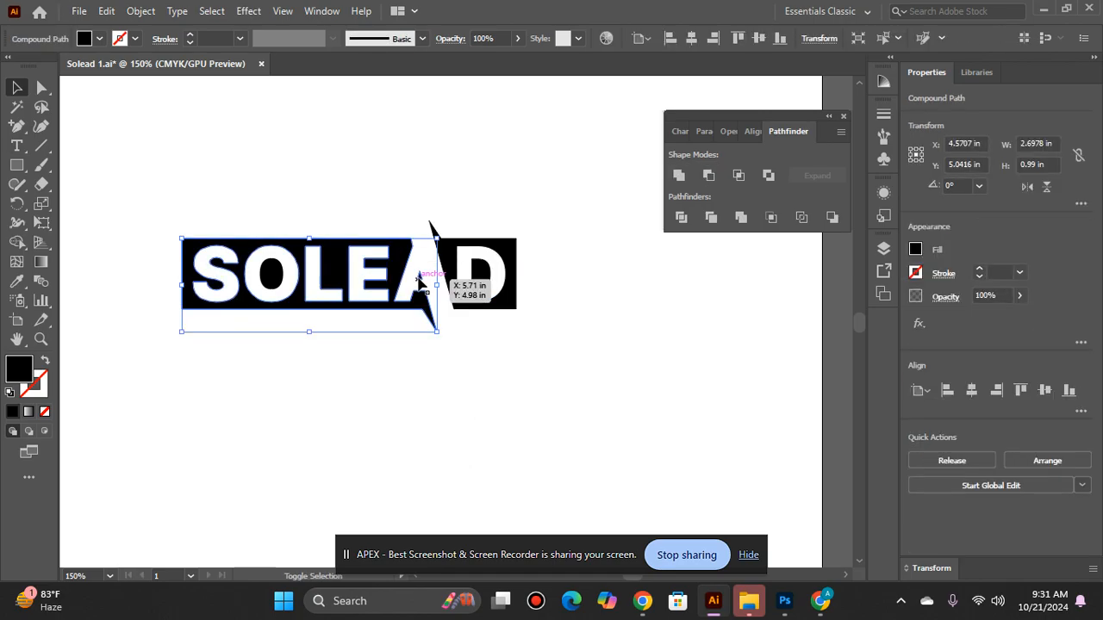
pyautogui.keyDown('shift'); pyautogui.click(419, 283); pyautogui.keyUp('shift')
pyautogui.hotkey('ctrl', 'g')
pyautogui.click(199, 503)
# Step: Fill the D group with blue 0066CC and give it no stroke
pyautogui.click(442, 263)
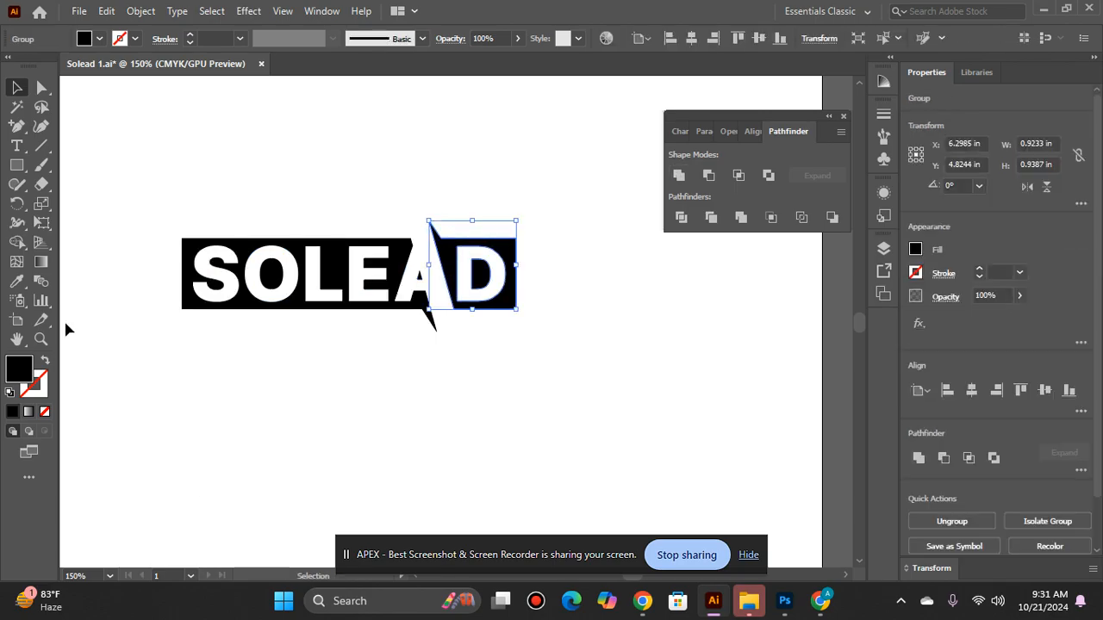
pyautogui.click(43, 363)
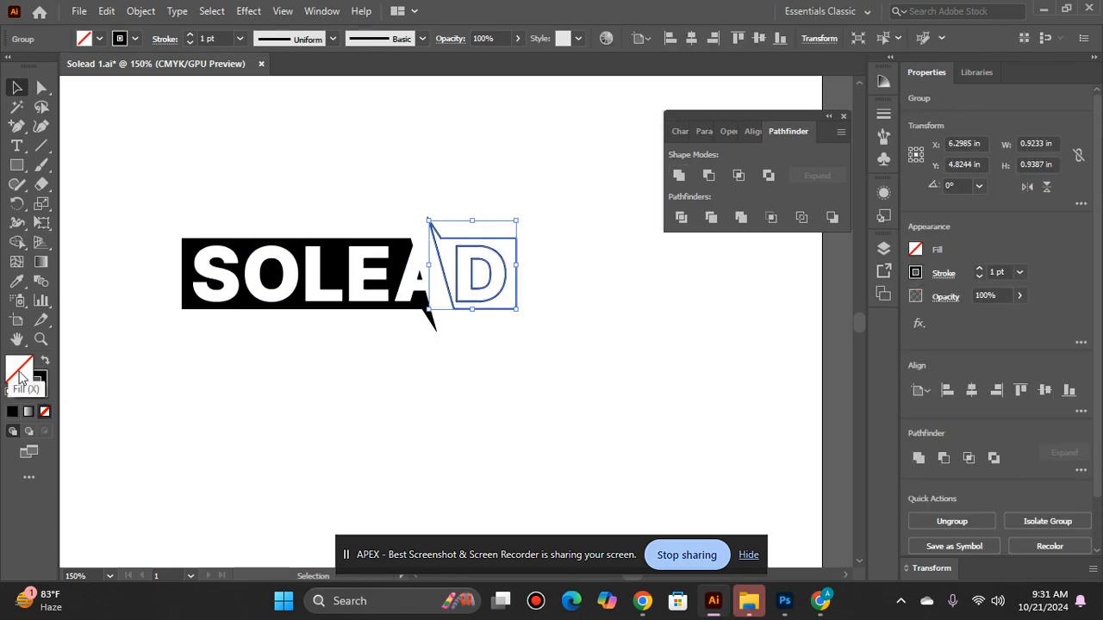
pyautogui.click(39, 392)
pyautogui.click(44, 411)
pyautogui.doubleClick(15, 368)
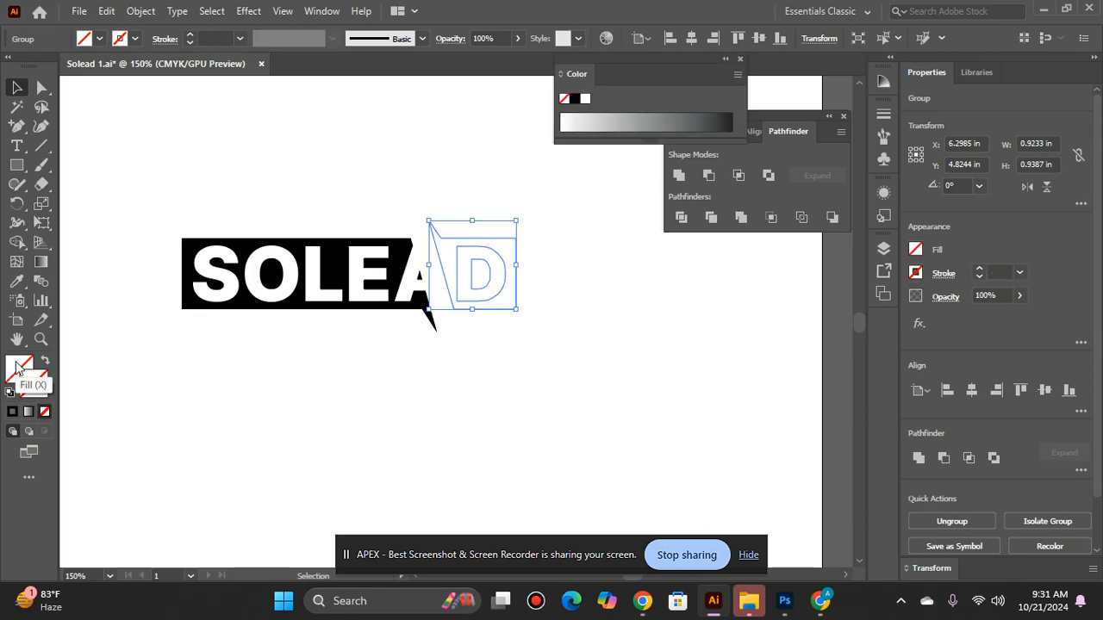
pyautogui.click(536, 215)
pyautogui.click(544, 191)
pyautogui.click(721, 197)
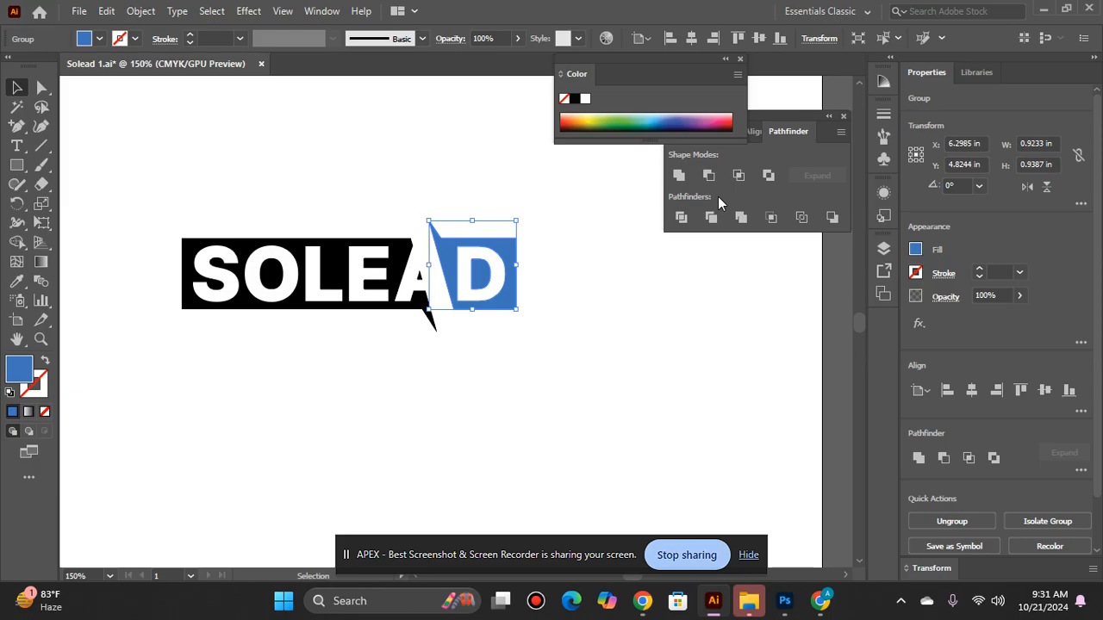
pyautogui.doubleClick(19, 370)
pyautogui.moveTo(487, 235)
pyautogui.mouseDown()
pyautogui.moveTo(497, 190)
pyautogui.moveTo(544, 231)
pyautogui.mouseUp()
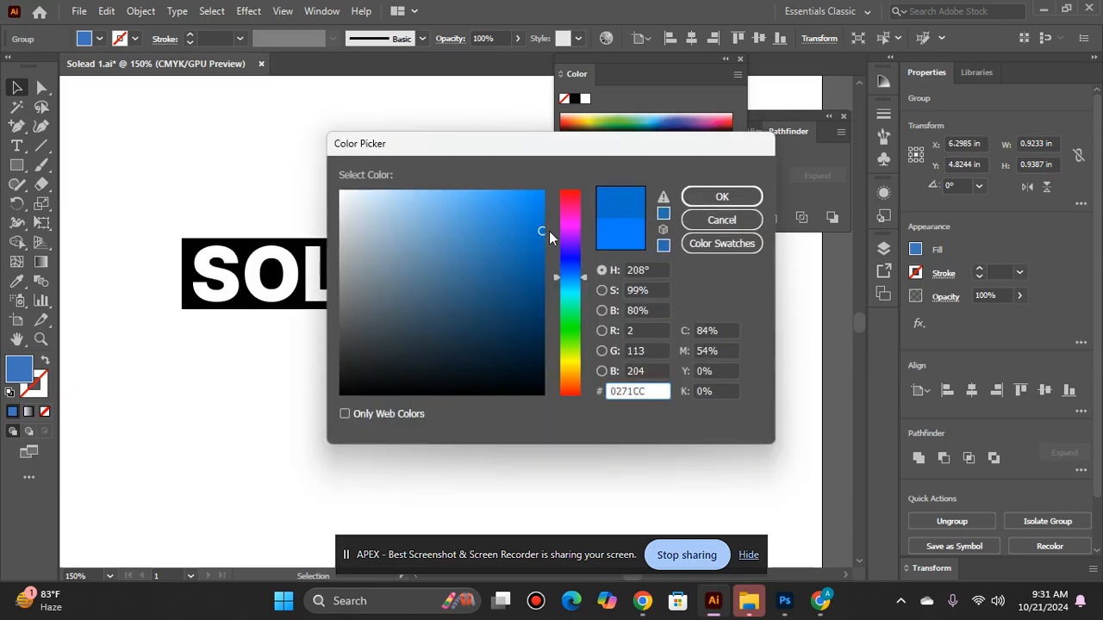
pyautogui.click(664, 196)
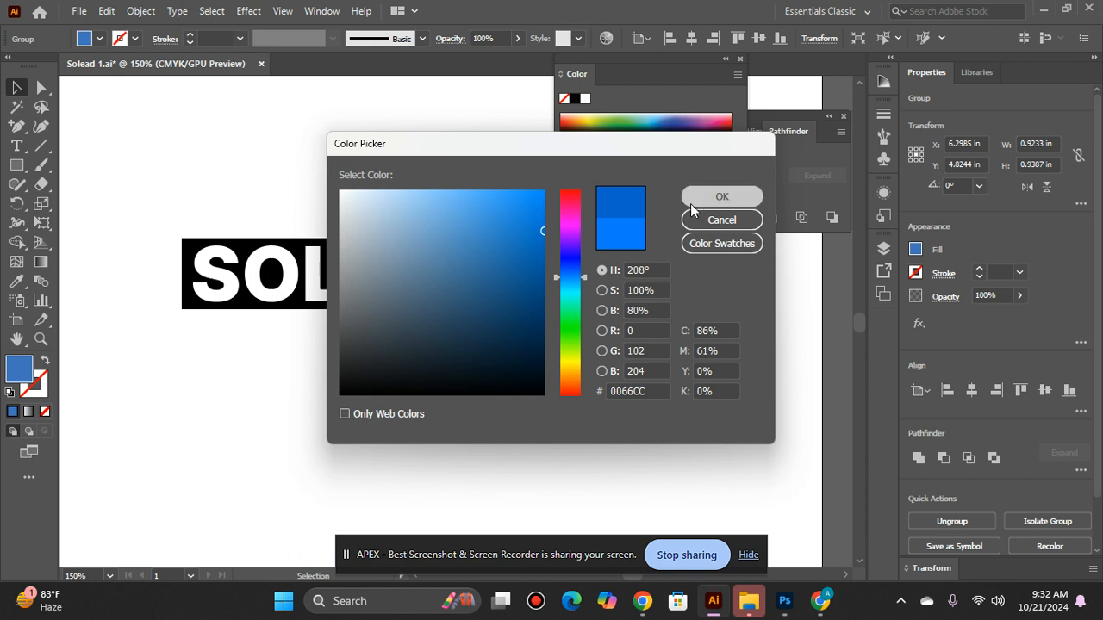
pyautogui.click(707, 197)
# Step: Fill the SOLEA group with a medium grey
pyautogui.click(263, 262)
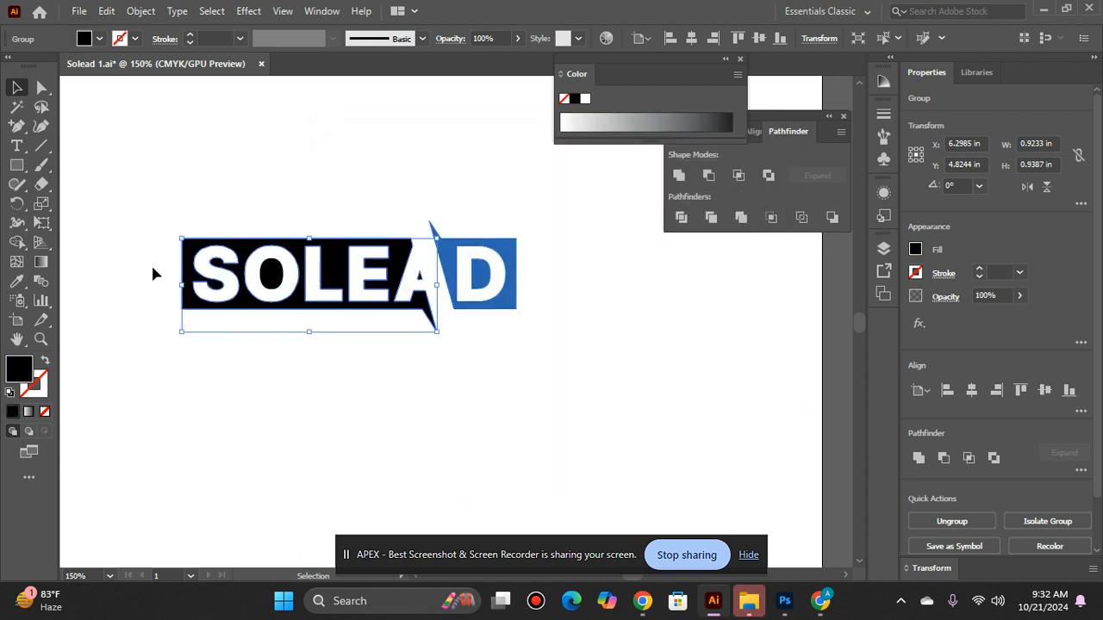
pyautogui.keyDown('shift'); pyautogui.click(232, 272); pyautogui.keyUp('shift')
pyautogui.click(681, 179)
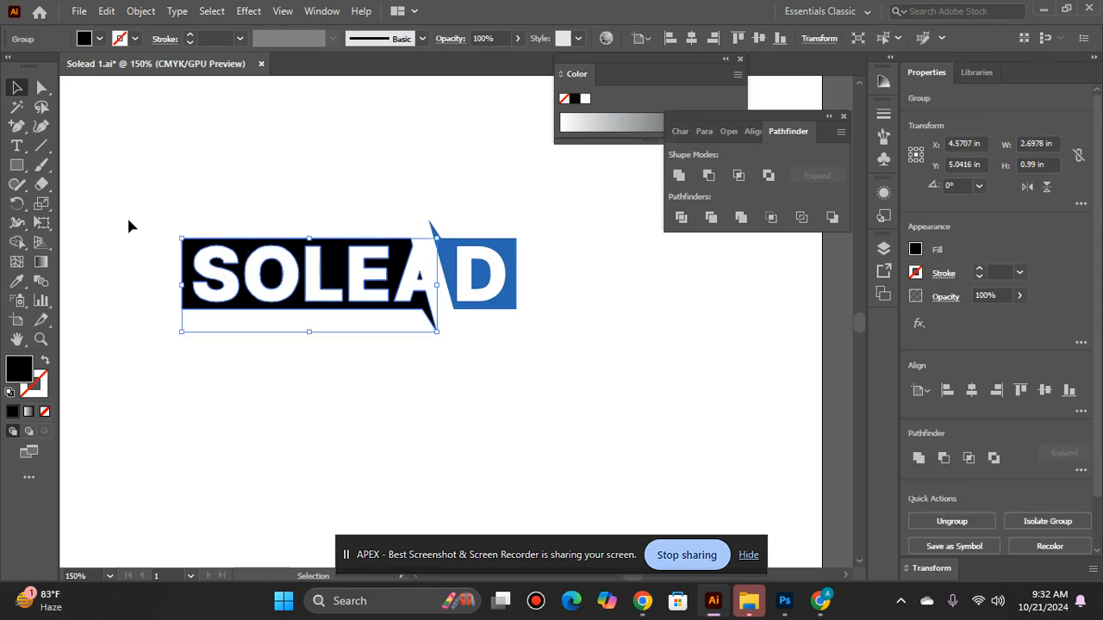
pyautogui.doubleClick(12, 370)
pyautogui.click(505, 290)
pyautogui.click(491, 263)
pyautogui.moveTo(491, 263)
pyautogui.mouseDown()
pyautogui.moveTo(512, 192)
pyautogui.moveTo(485, 180)
pyautogui.mouseUp()
pyautogui.click(722, 196)
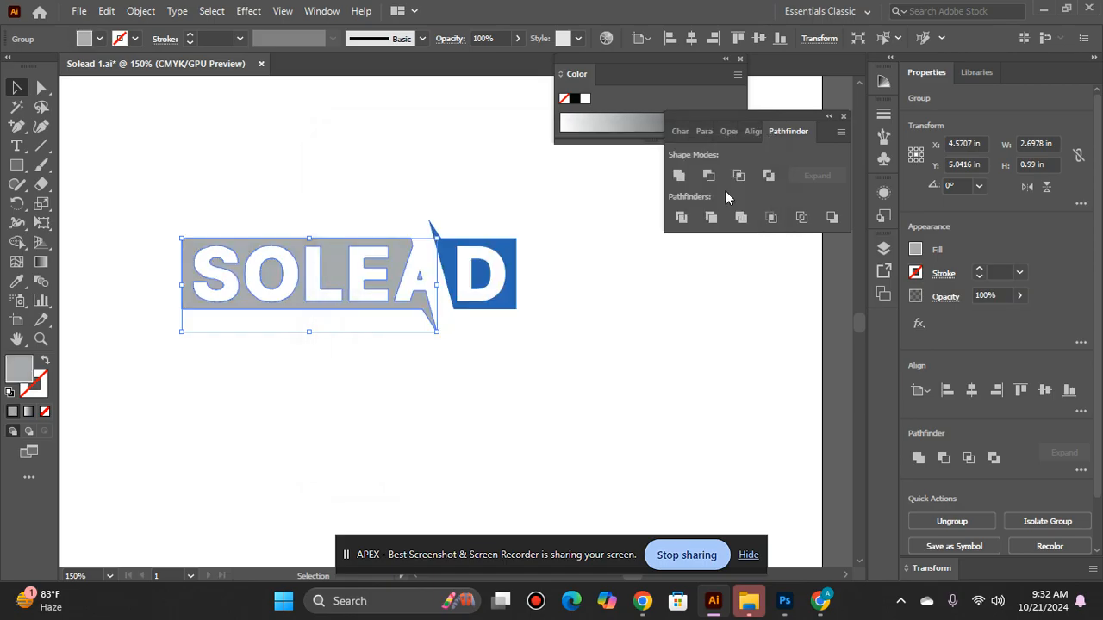
# Step: Fill the SOLEA group with a lighter blue, 007FE8, and give it no stroke
pyautogui.click(44, 362)
pyautogui.click(45, 391)
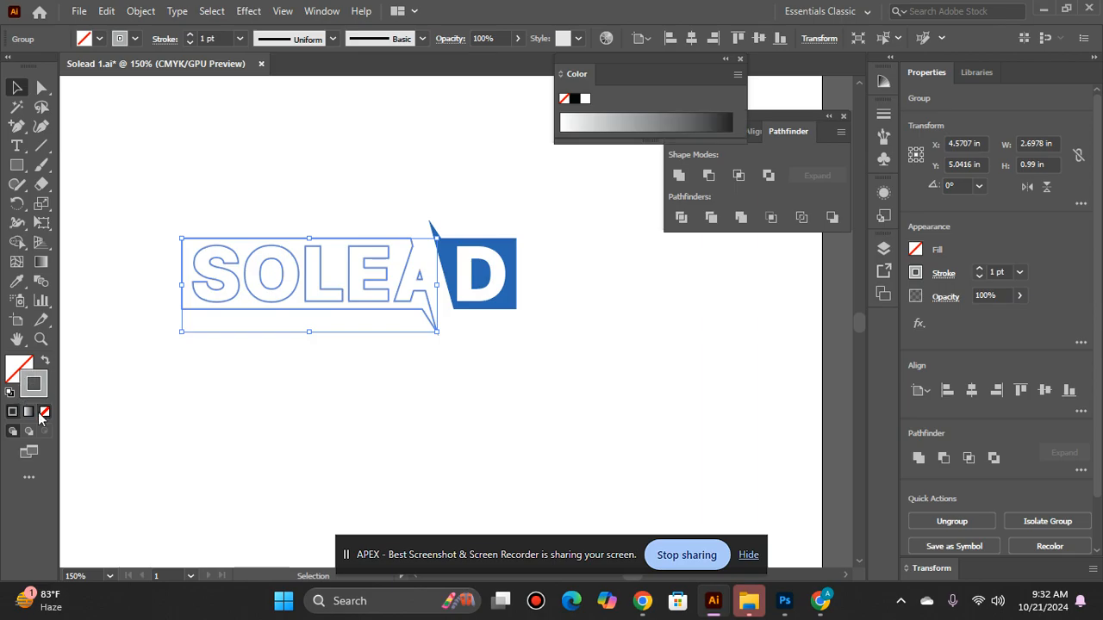
pyautogui.click(44, 415)
pyautogui.click(13, 367)
pyautogui.doubleClick(14, 368)
pyautogui.moveTo(524, 221)
pyautogui.mouseDown()
pyautogui.moveTo(544, 189)
pyautogui.moveTo(483, 197)
pyautogui.moveTo(533, 256)
pyautogui.moveTo(508, 198)
pyautogui.moveTo(546, 182)
pyautogui.moveTo(548, 207)
pyautogui.mouseUp()
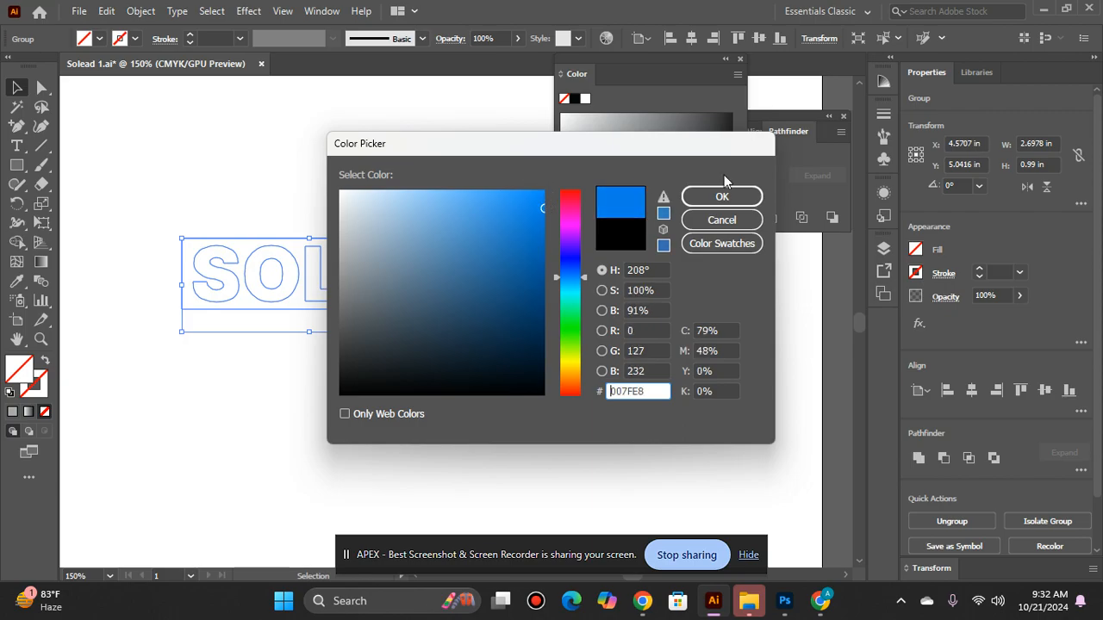
pyautogui.click(738, 196)
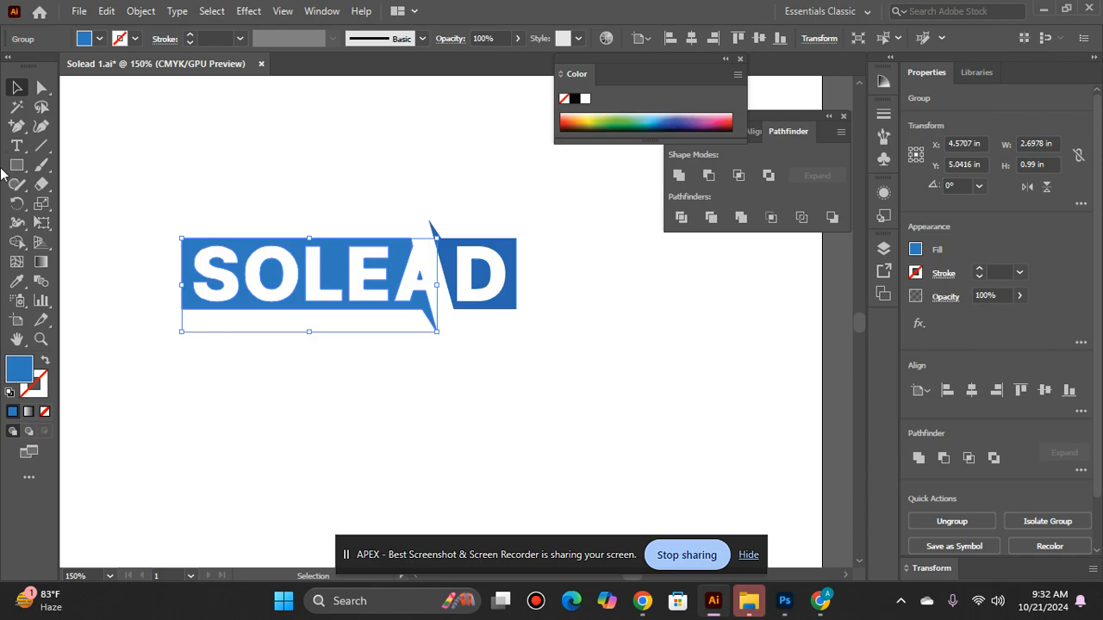
pyautogui.click(352, 407)
# Step: Group the SOLEA half and the D half into one logo
pyautogui.keyDown('ctrl'); pyautogui.keyDown('alt'); pyautogui.click(355, 327); pyautogui.keyUp('alt'); pyautogui.keyUp('ctrl')
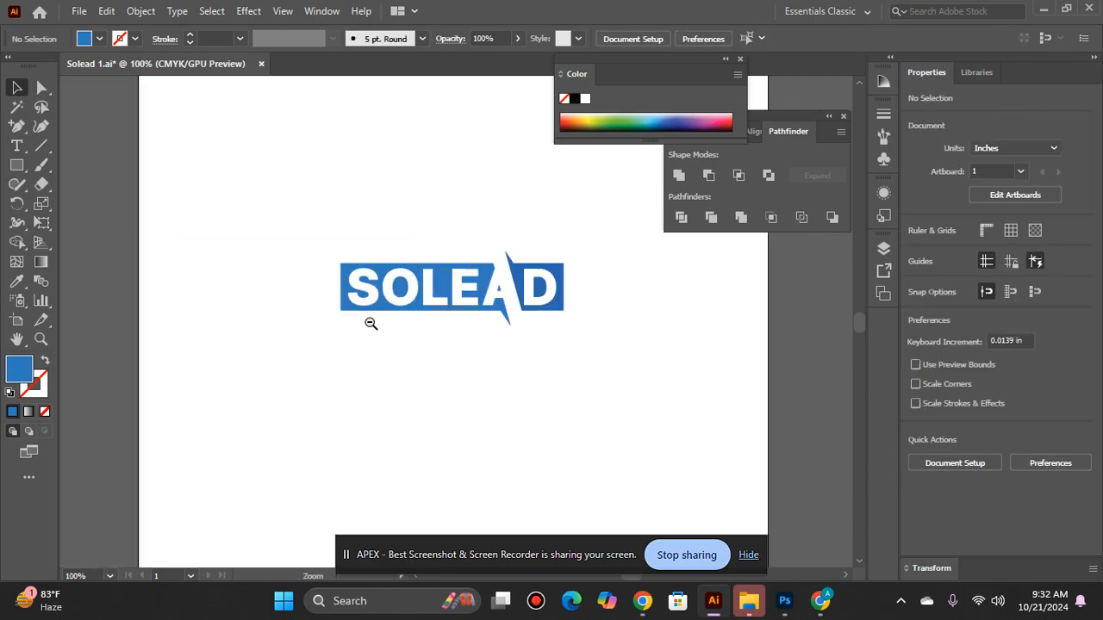
pyautogui.keyDown('ctrl'); pyautogui.keyDown('alt'); pyautogui.click(370, 324); pyautogui.keyUp('alt'); pyautogui.keyUp('ctrl')
pyautogui.moveTo(365, 259); pyautogui.dragTo(671, 388)
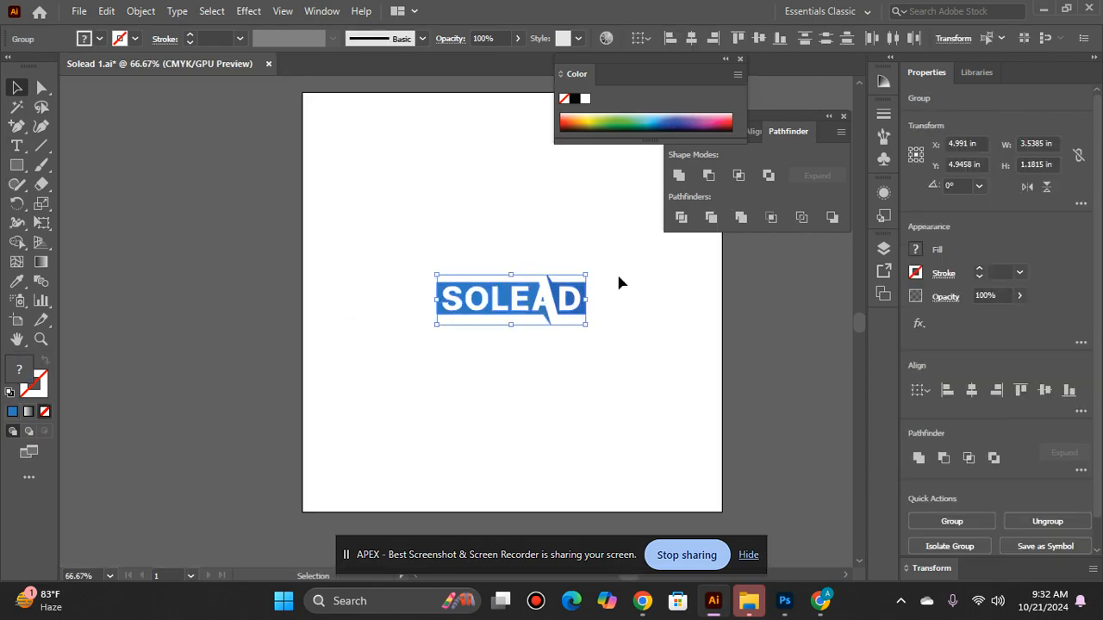
pyautogui.hotkey('ctrl', 'g')
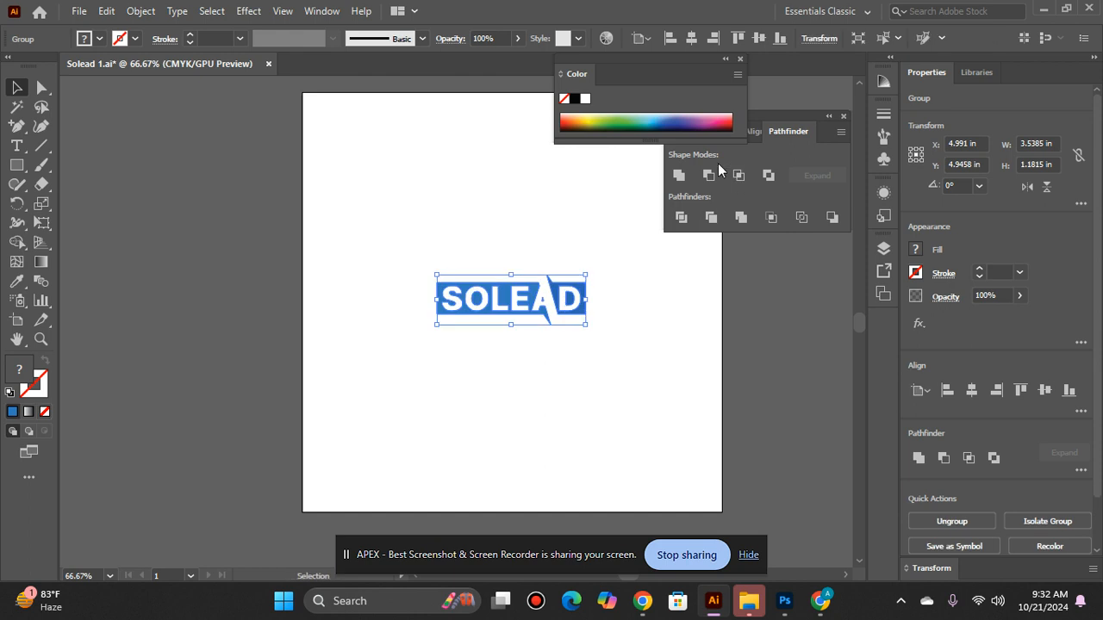
# Step: Centre the logo vertically on the artboard and enlarge it proportionally to about 6.53 by 2.18 in
pyautogui.click(753, 131)
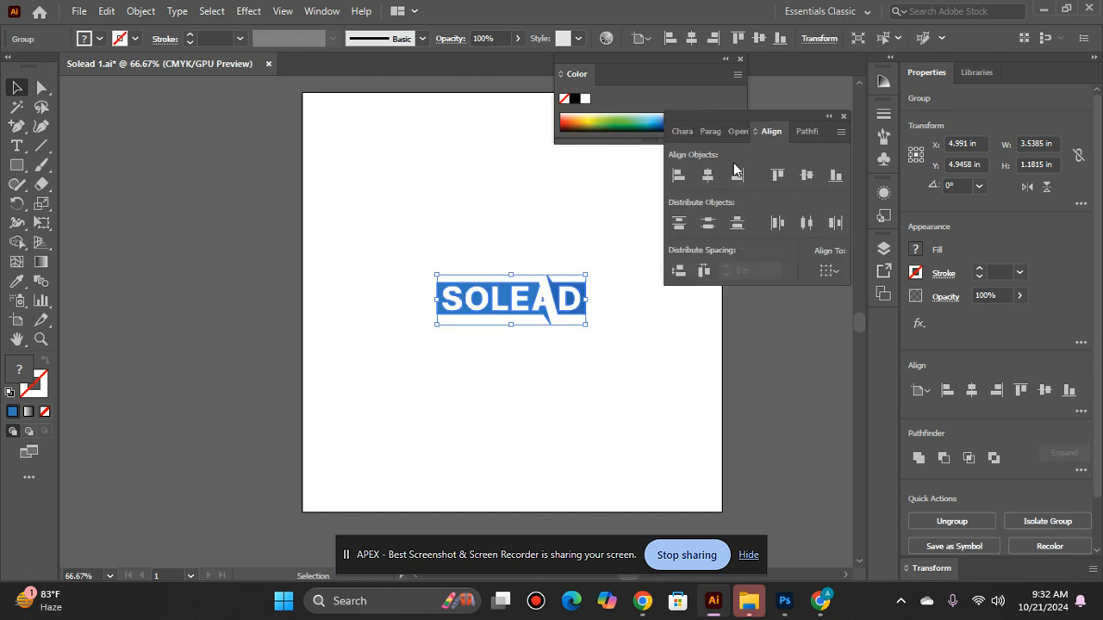
pyautogui.click(808, 176)
pyautogui.moveTo(589, 277); pyautogui.dragTo(650, 209)
pyautogui.click(556, 212)
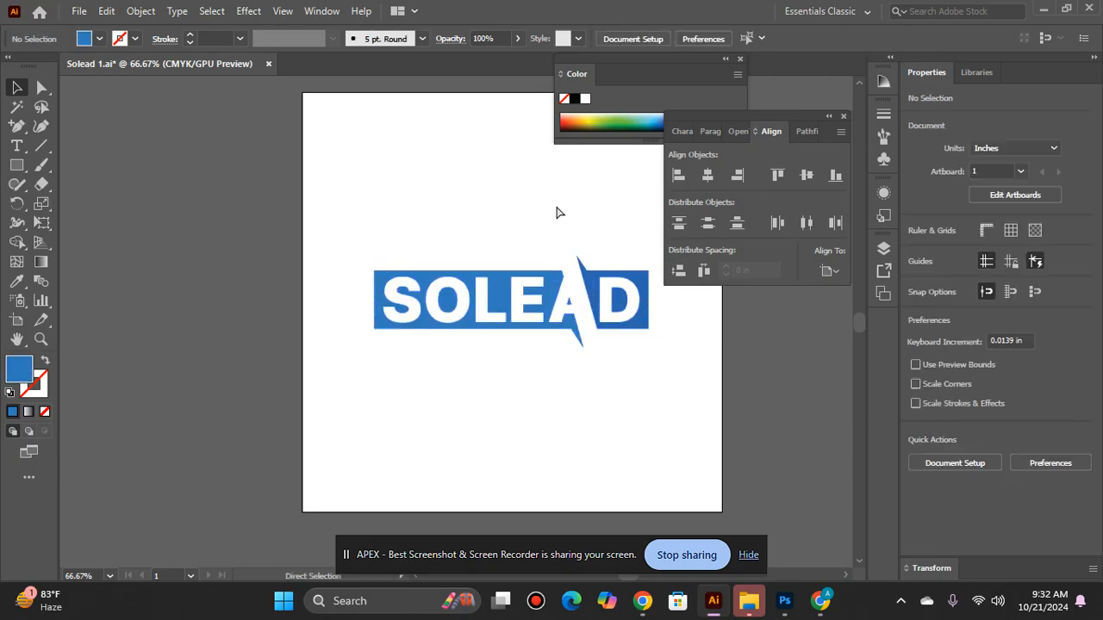
# Step: Copy the whole SOLEAD logo and switch to the Solead 3.psd mockup in Photoshop
pyautogui.scroll(1, 556, 212)
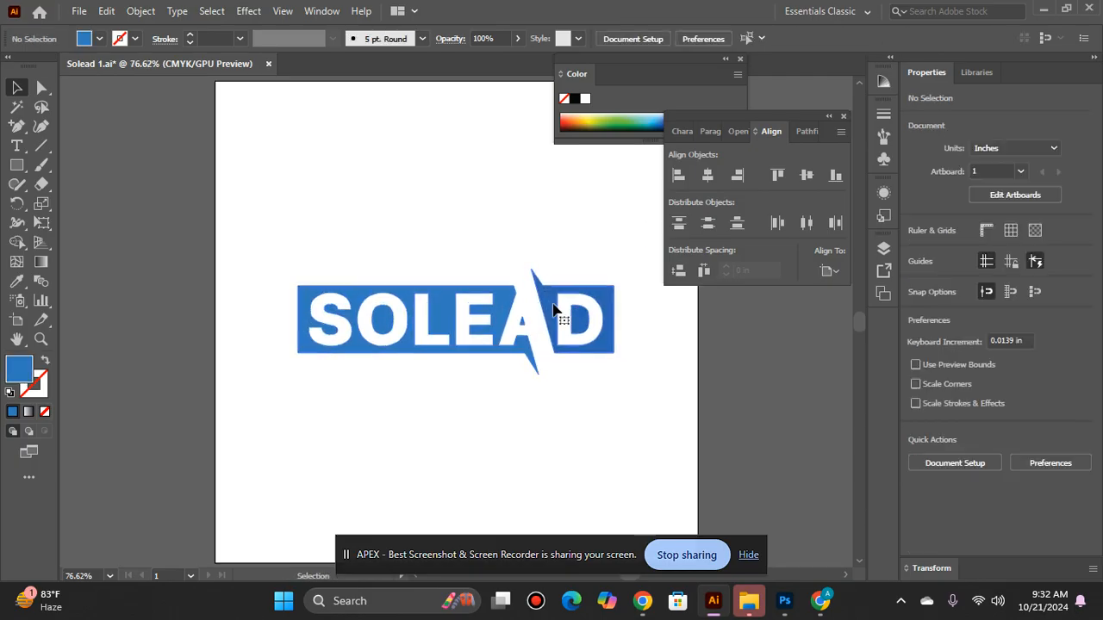
pyautogui.click(554, 311)
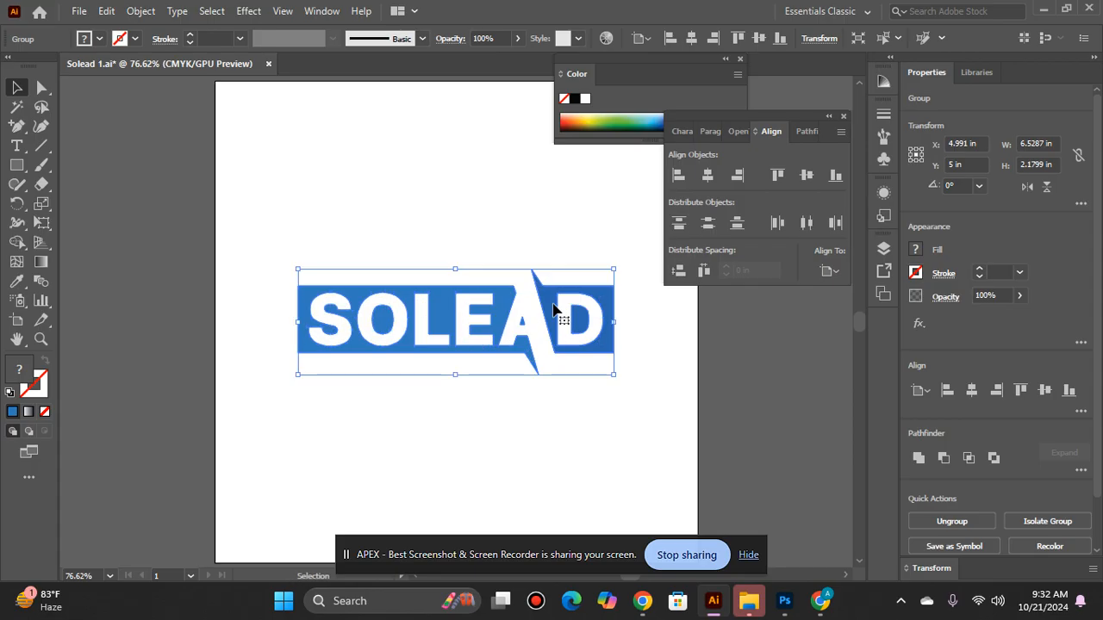
pyautogui.click(784, 600)
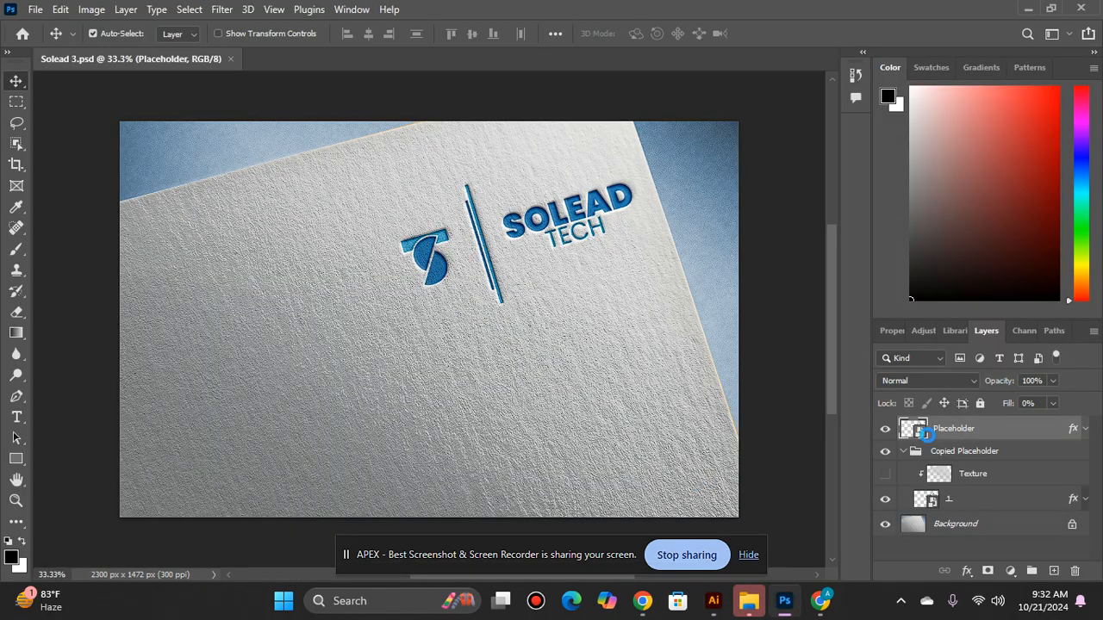
# Step: Open the contents of the Placeholder smart object and hide its old logo layer
pyautogui.doubleClick(921, 436)
pyautogui.press('Delete')
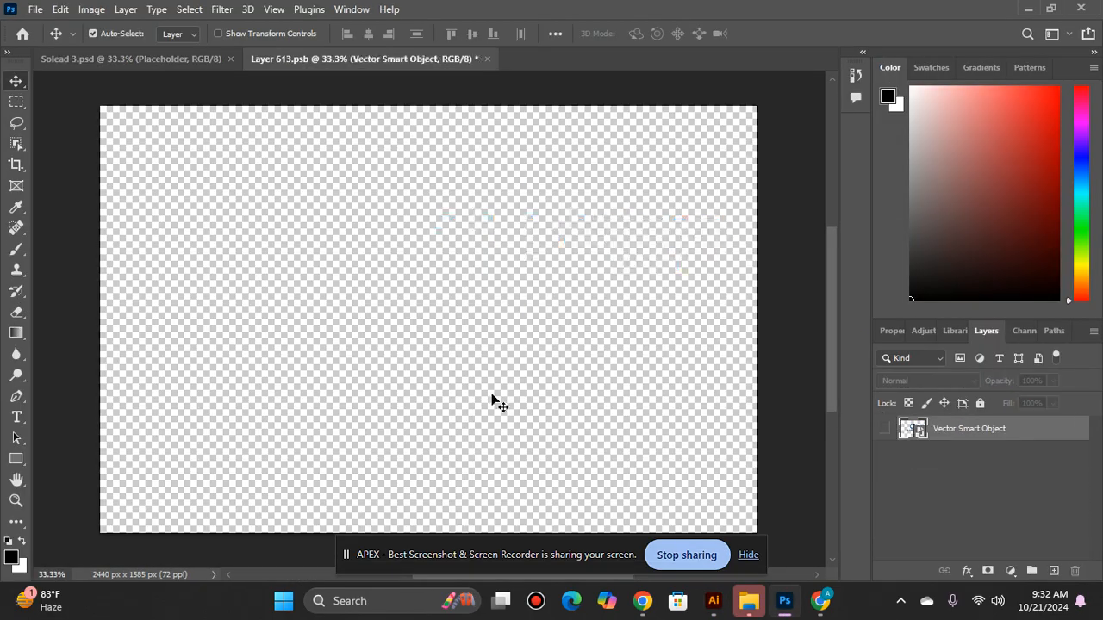
# Step: Paste the SOLEAD logo as pixels and place it in the upper-right area of the canvas
pyautogui.hotkey('ctrl', 'v')
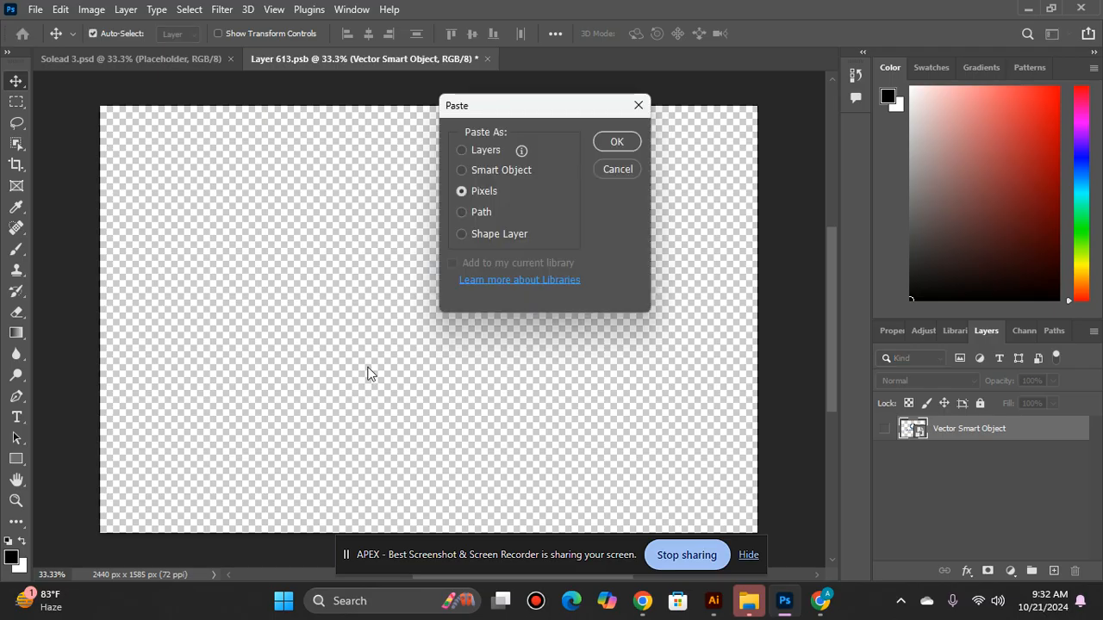
pyautogui.press('Return')
pyautogui.moveTo(492, 296); pyautogui.dragTo(605, 230)
pyautogui.moveTo(568, 288); pyautogui.dragTo(679, 229)
pyautogui.press('Return')
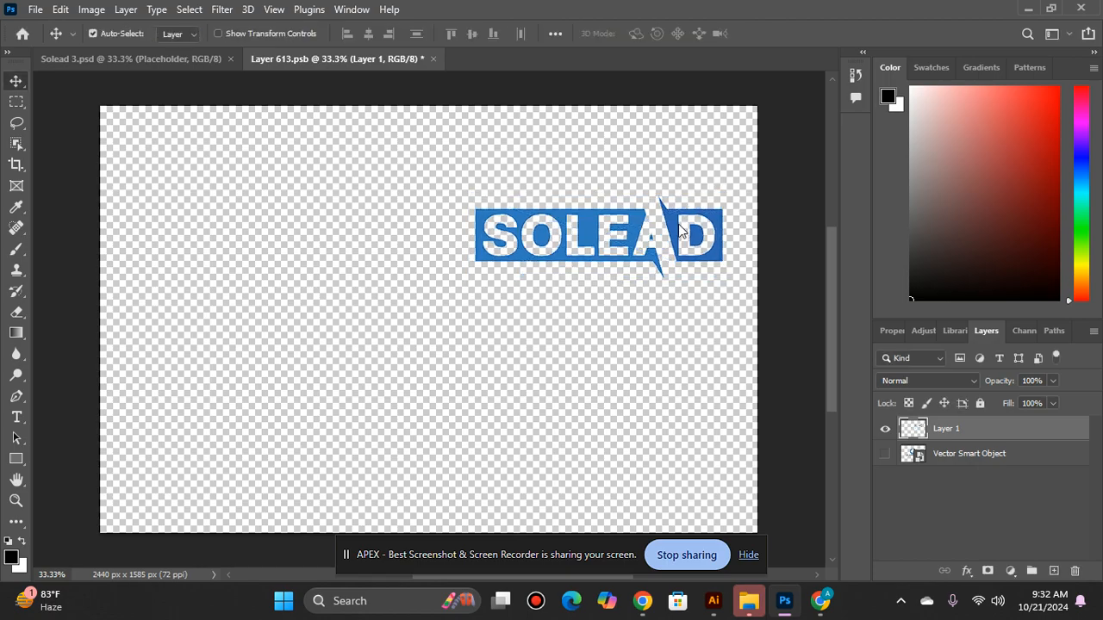
# Step: Move the pasted logo slightly higher on the canvas
pyautogui.press('Up')
pyautogui.press('Up')
pyautogui.press('Up')
pyautogui.press('Up')
pyautogui.press('Up')
pyautogui.press('Up')
pyautogui.press('Up')
pyautogui.press('Up')
pyautogui.press('Up')
pyautogui.press('Up')
pyautogui.press('Up')
pyautogui.press('Up')
pyautogui.press('Up')
pyautogui.press('Up')
pyautogui.press('Up')
pyautogui.press('Up')
pyautogui.press('Up')
pyautogui.press('Up')
pyautogui.moveTo(674, 220); pyautogui.dragTo(672, 217)
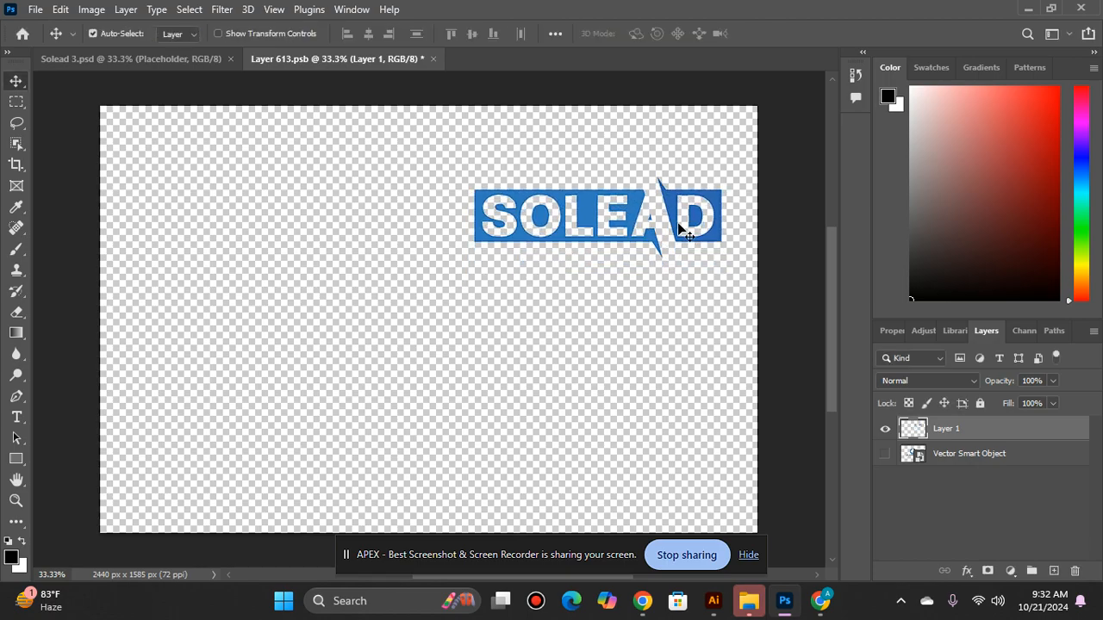
# Step: Close the smart object document and save its changes to update the paper mockup
pyautogui.click(433, 58)
pyautogui.click(471, 223)
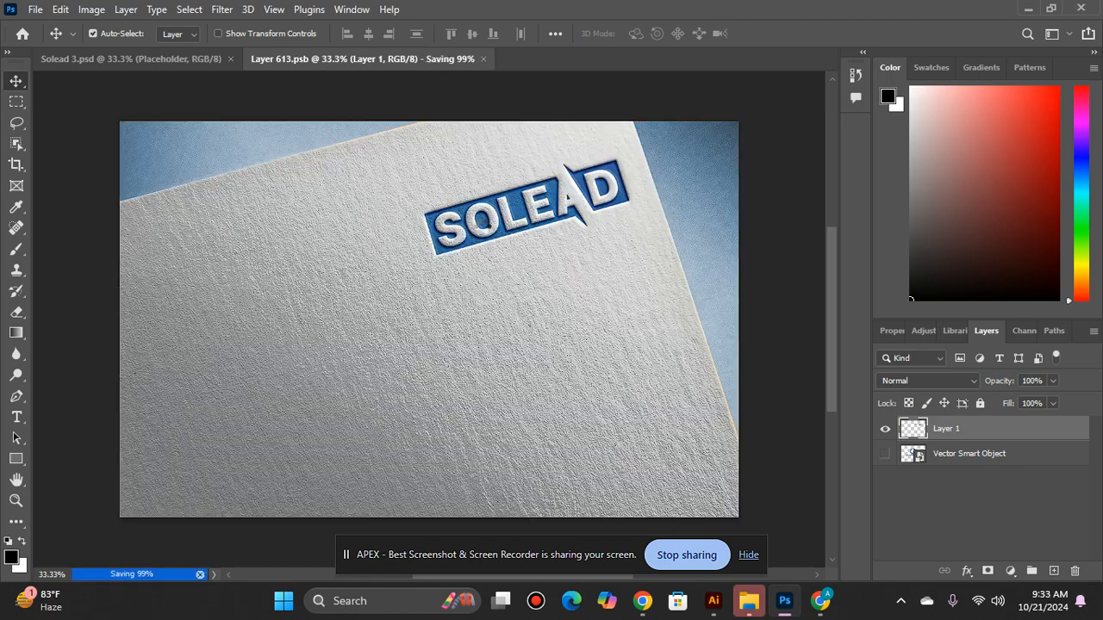